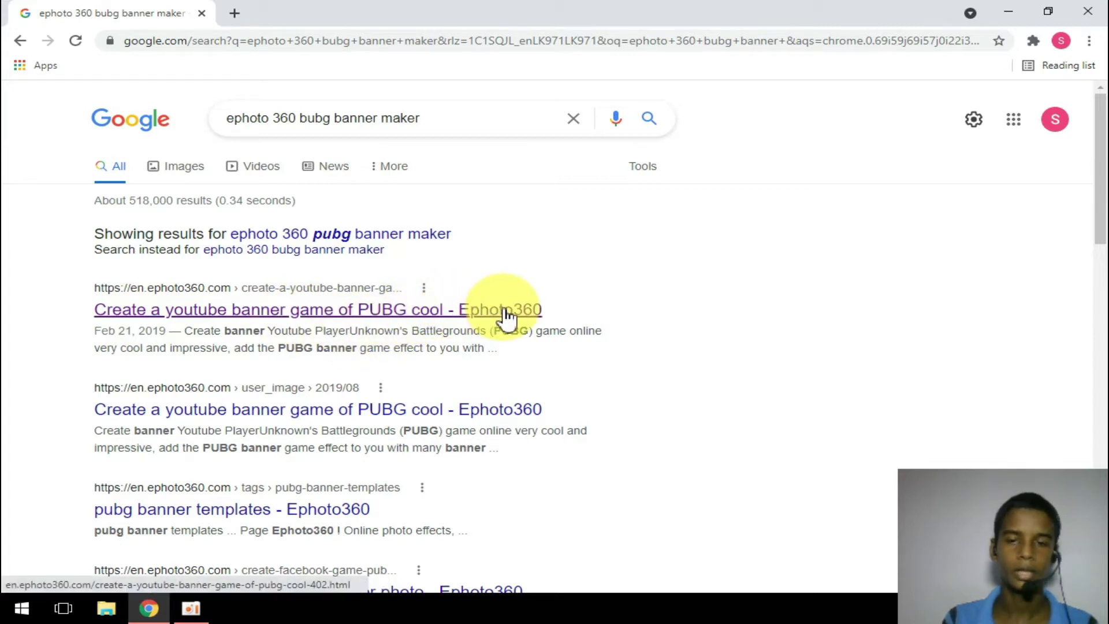
Open the Ephoto360 "Create a youtube banner game of PUBG cool" page from the search results and go to its banner templates
{"action": "left_click", "coordinate": [455, 317]}
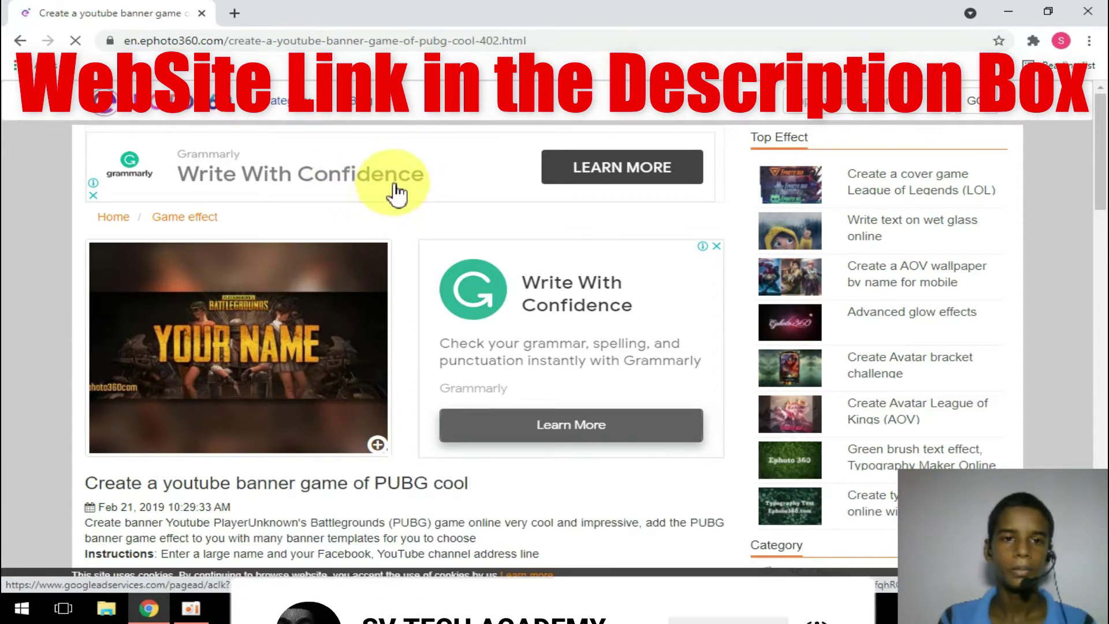
{"action": "left_click", "coordinate": [261, 118]}
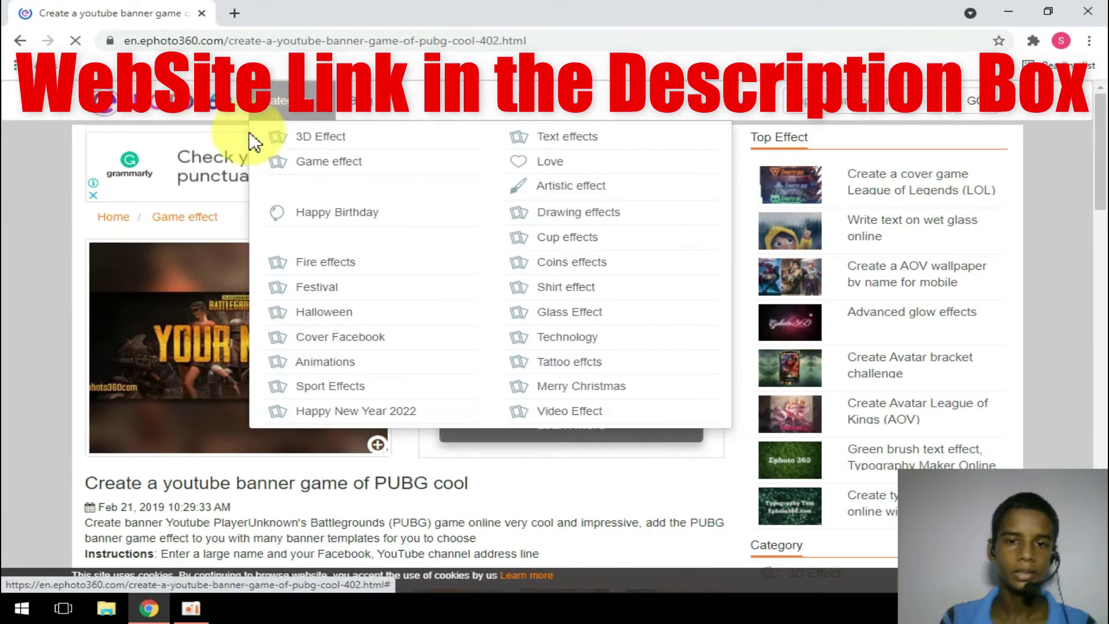
{"action": "scroll", "coordinate": [450, 219], "scroll_direction": "down", "scroll_amount": 3}
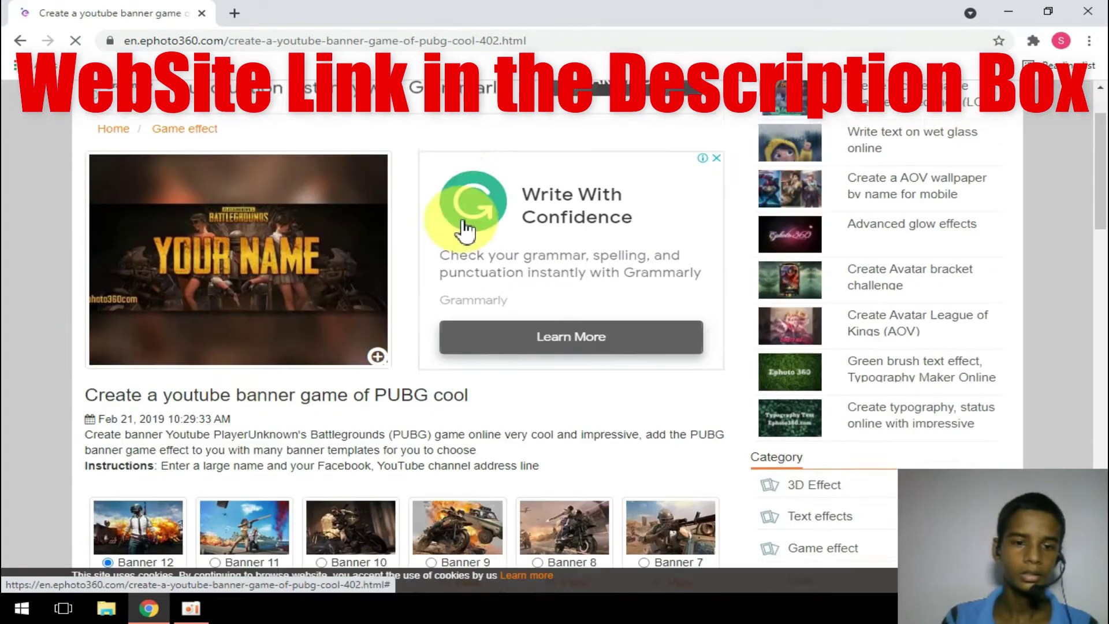
{"action": "scroll", "coordinate": [447, 312], "scroll_direction": "up", "scroll_amount": 4}
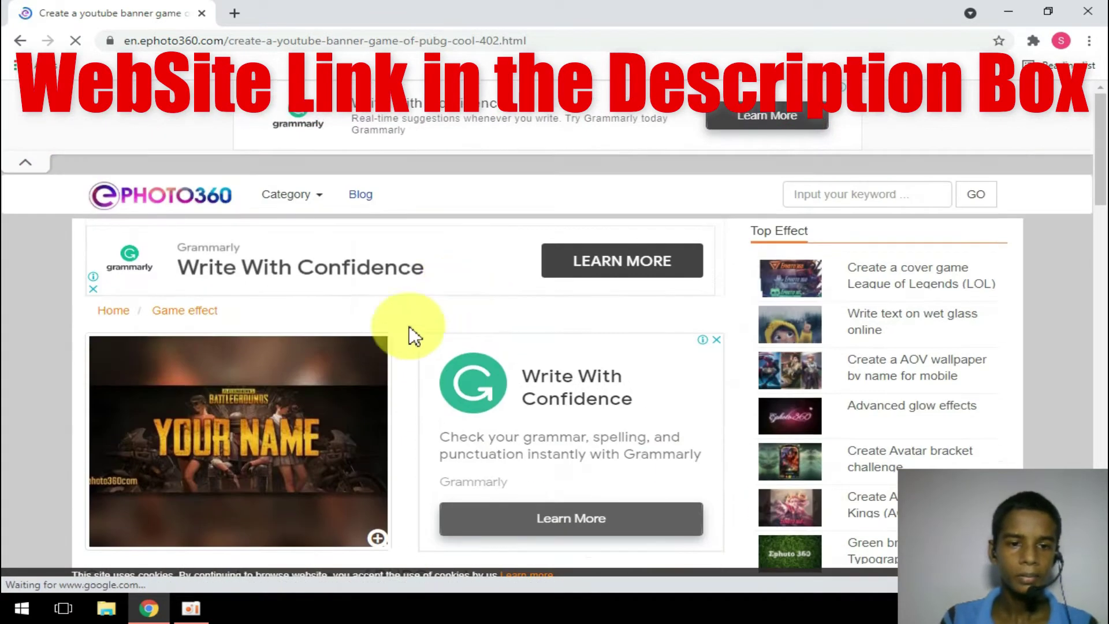
{"action": "scroll", "coordinate": [295, 411], "scroll_direction": "down", "scroll_amount": 1}
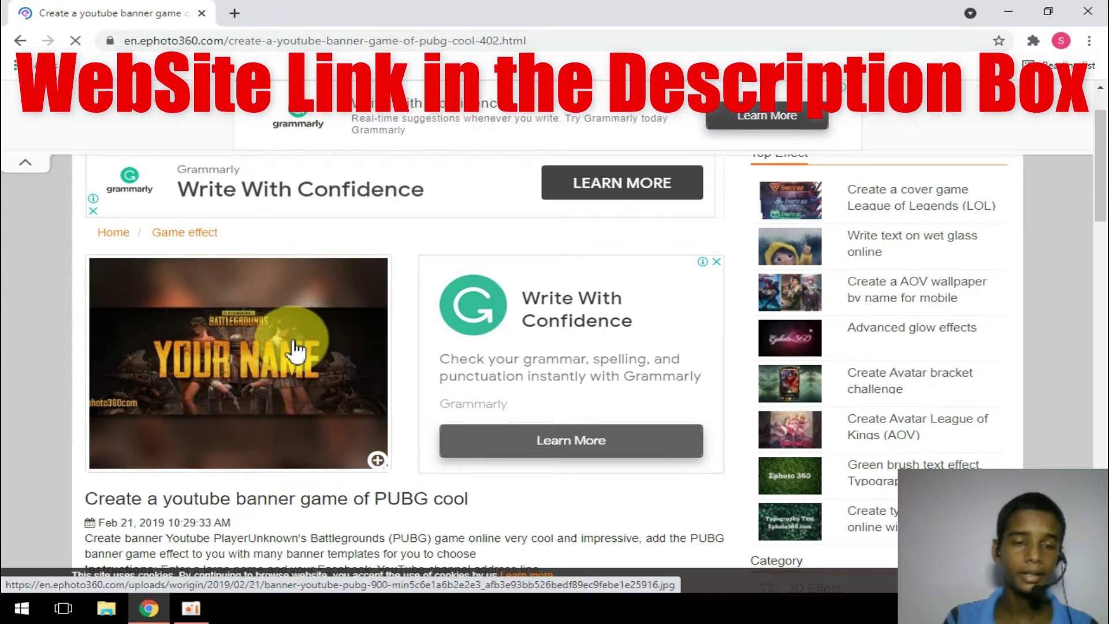
{"action": "scroll", "coordinate": [196, 306], "scroll_direction": "down", "scroll_amount": 1}
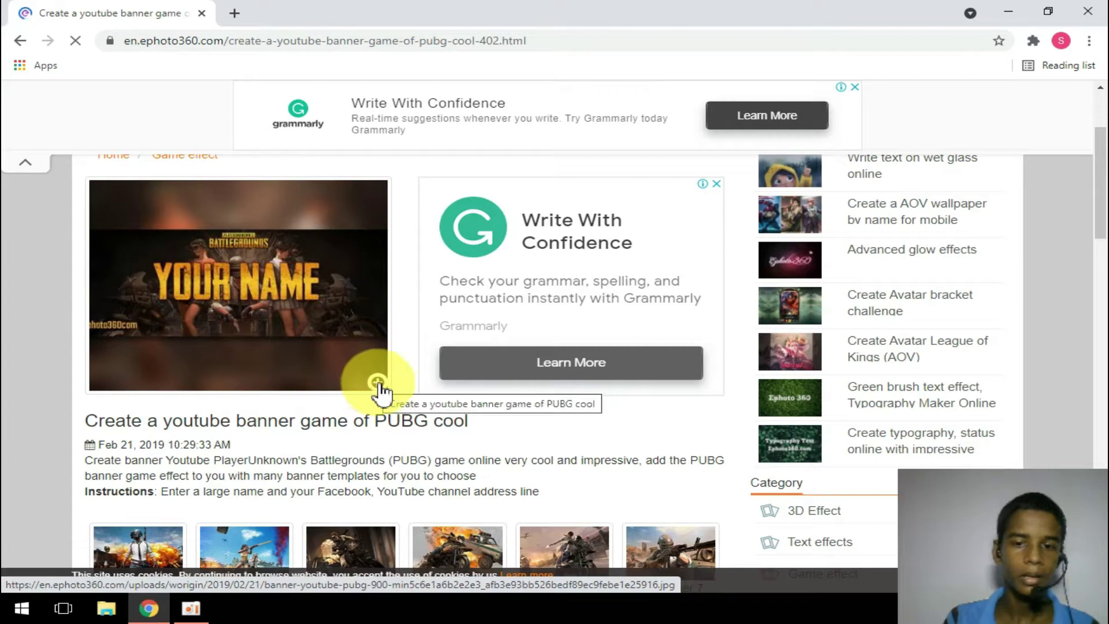
{"action": "scroll", "coordinate": [377, 346], "scroll_direction": "down", "scroll_amount": 3}
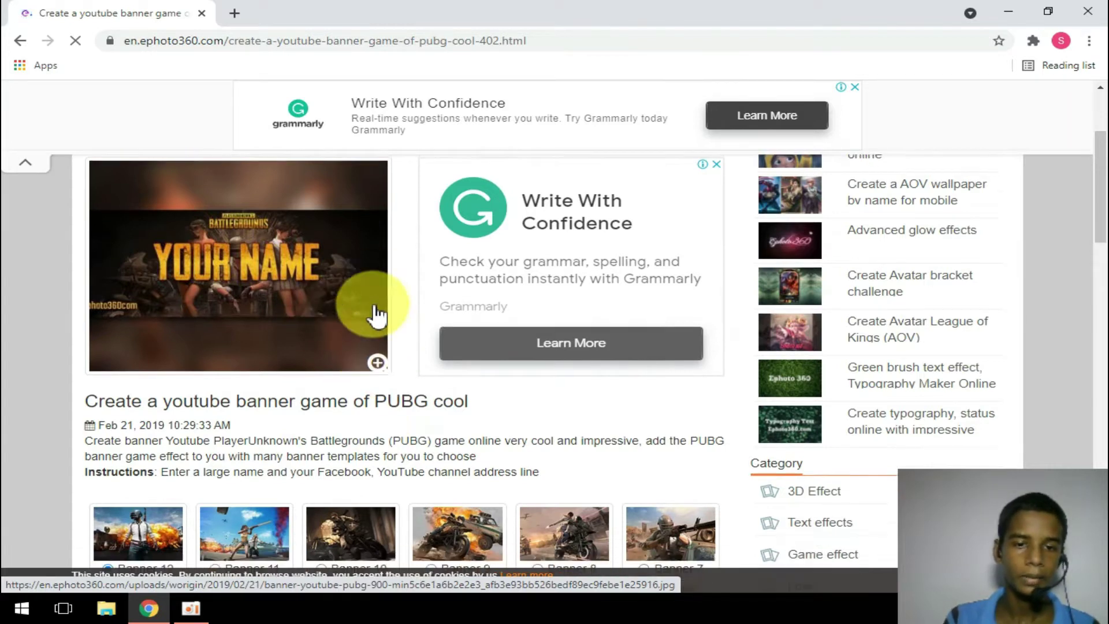
{"action": "scroll", "coordinate": [252, 306], "scroll_direction": "down", "scroll_amount": 1}
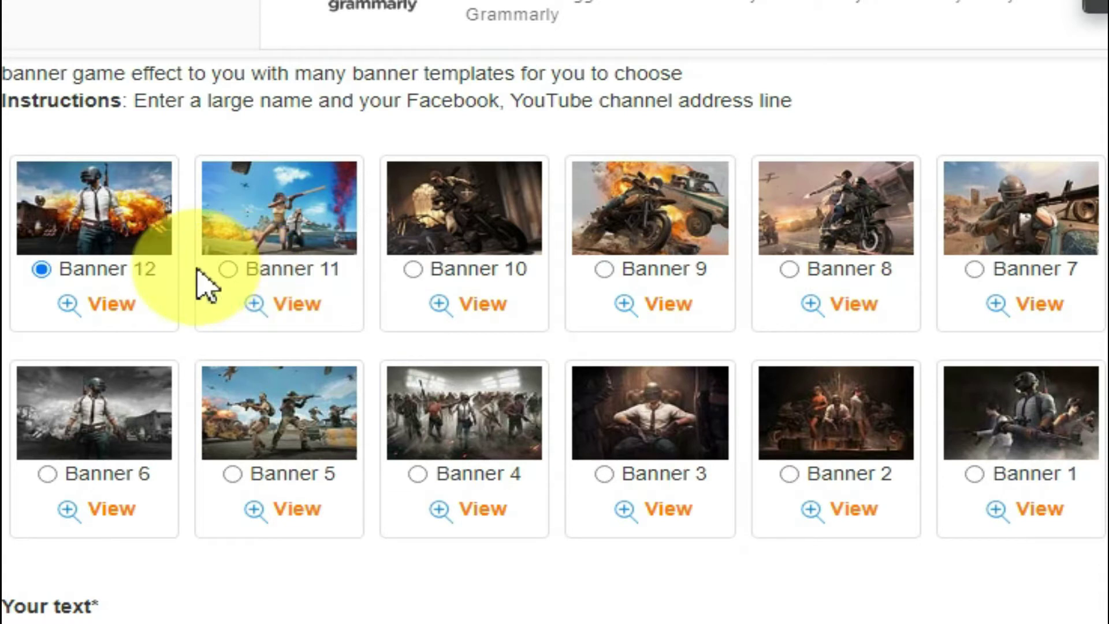
Choose Banner 9 as the template for the YouTube banner
{"action": "left_click", "coordinate": [229, 269]}
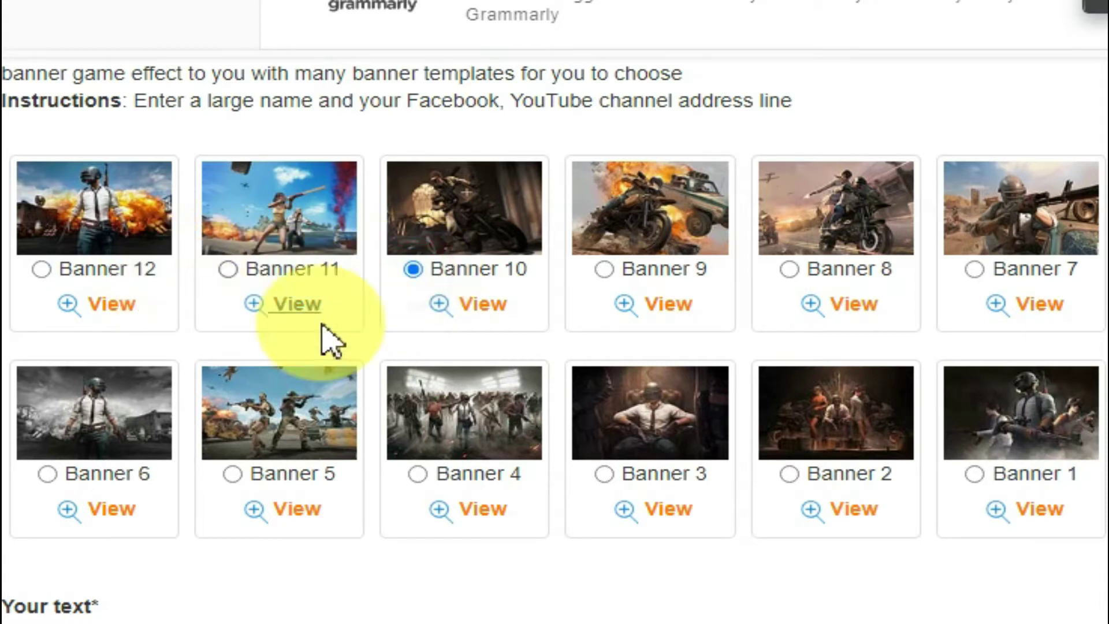
{"action": "left_click", "coordinate": [46, 271]}
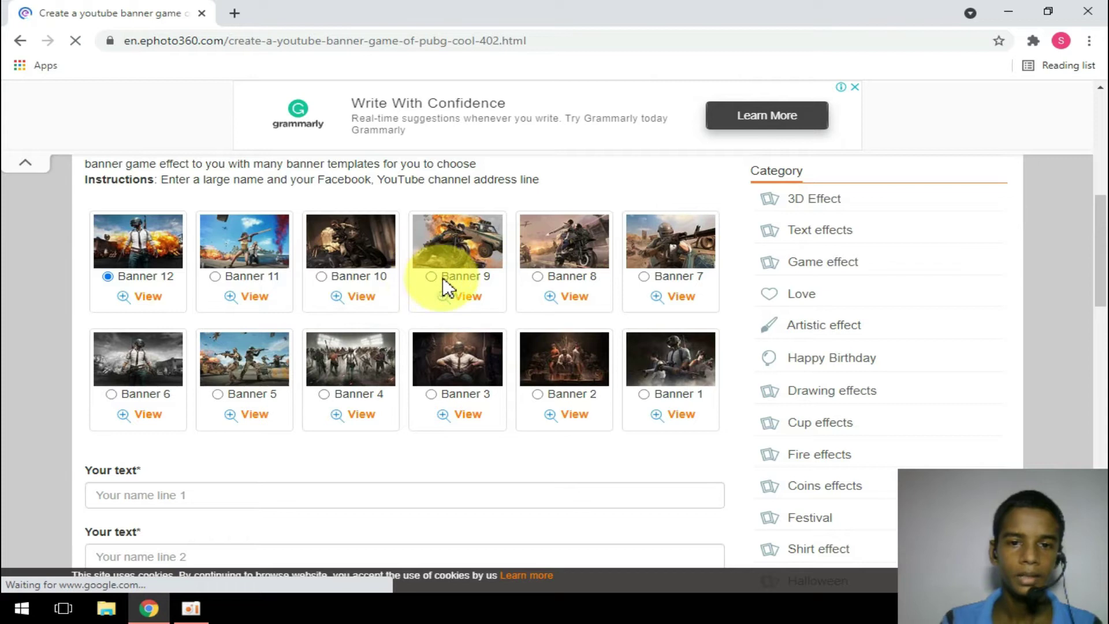
{"action": "left_click", "coordinate": [433, 280]}
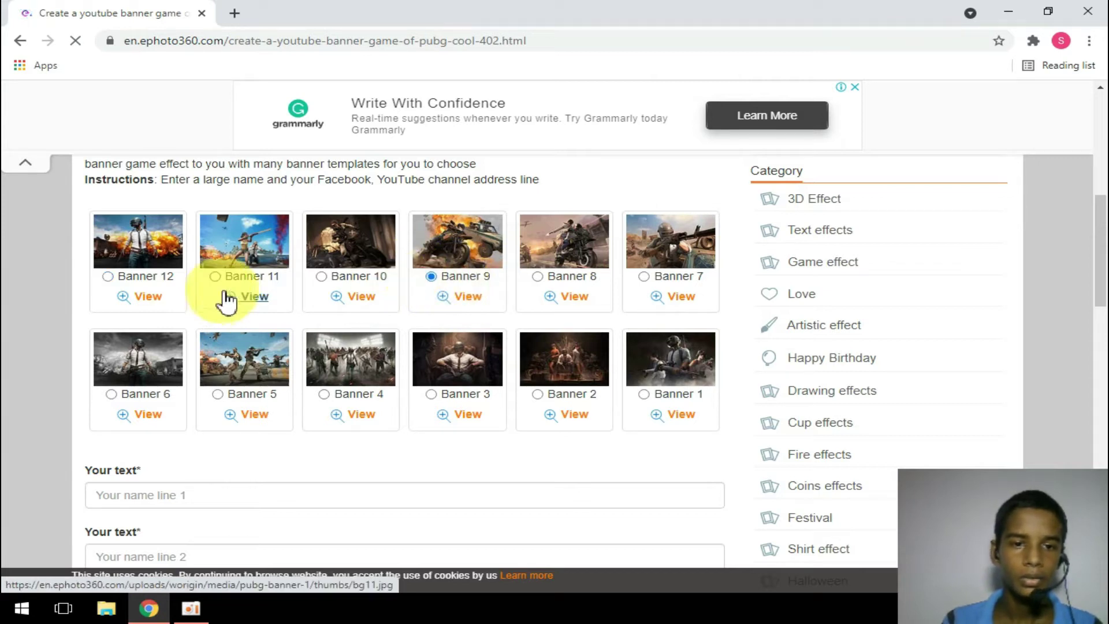
Preview the Banner 10 and Banner 9 templates at full size, closing each preview
{"action": "left_click", "coordinate": [346, 300]}
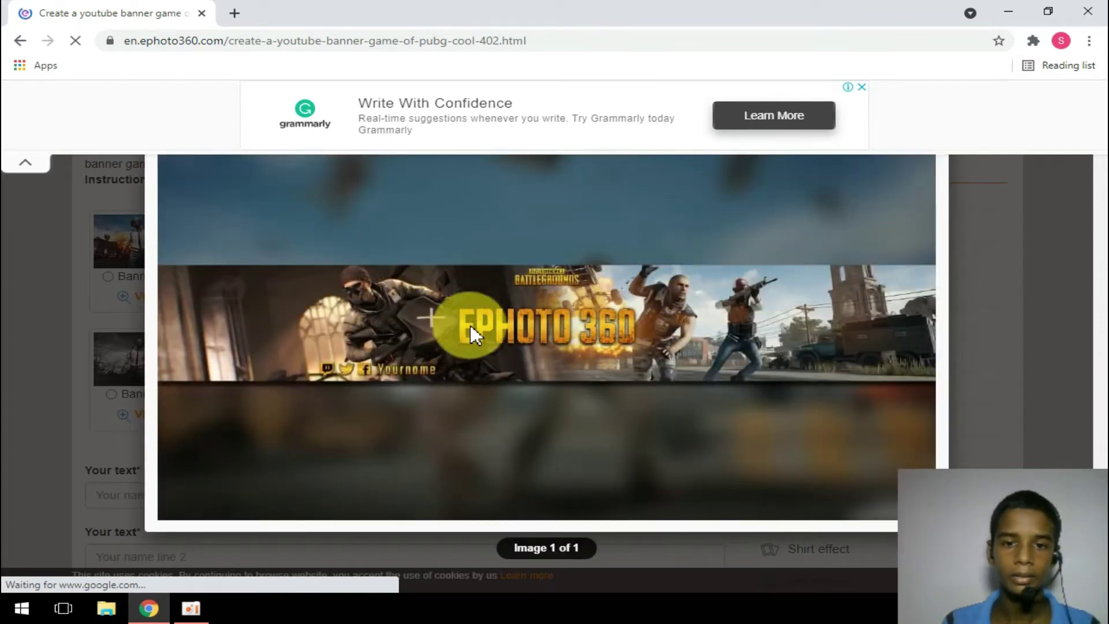
{"action": "left_click", "coordinate": [5, 344]}
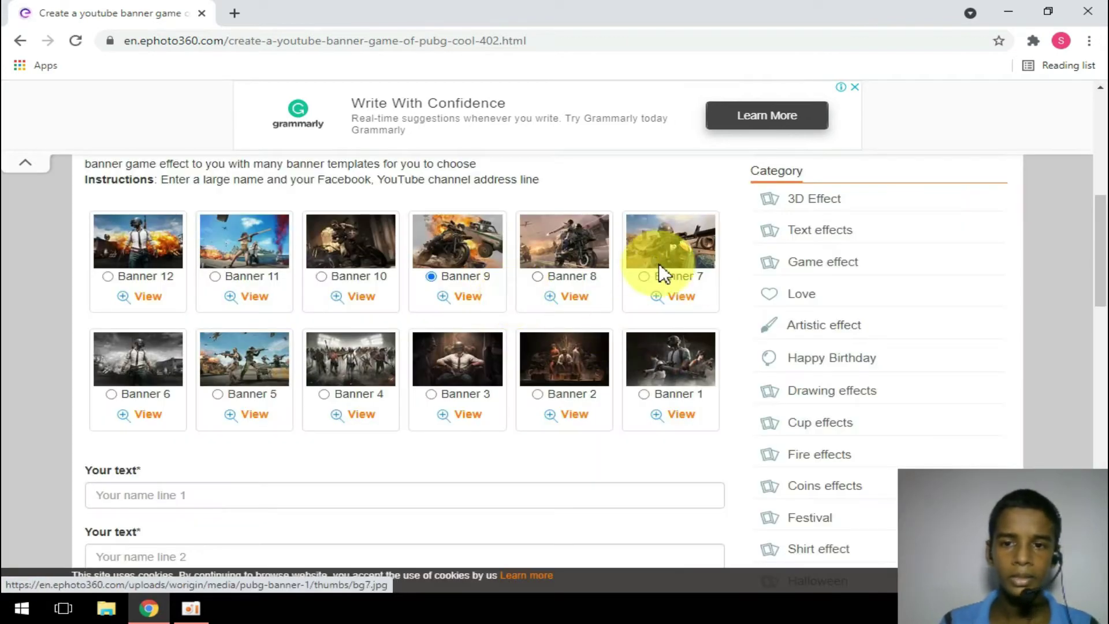
{"action": "left_click", "coordinate": [474, 301]}
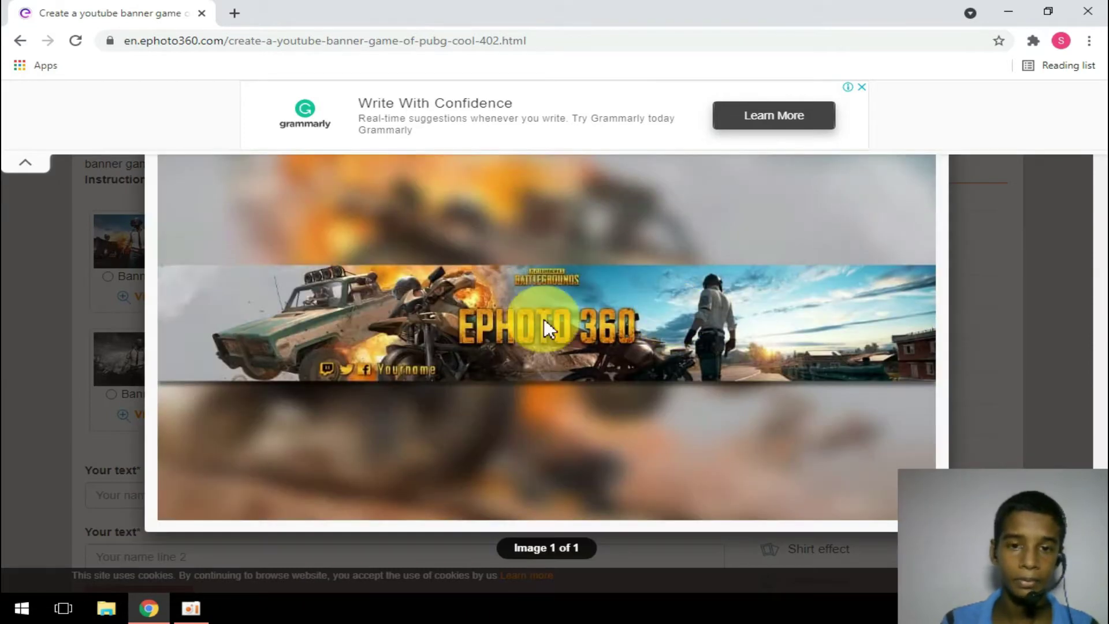
{"action": "left_click", "coordinate": [34, 310]}
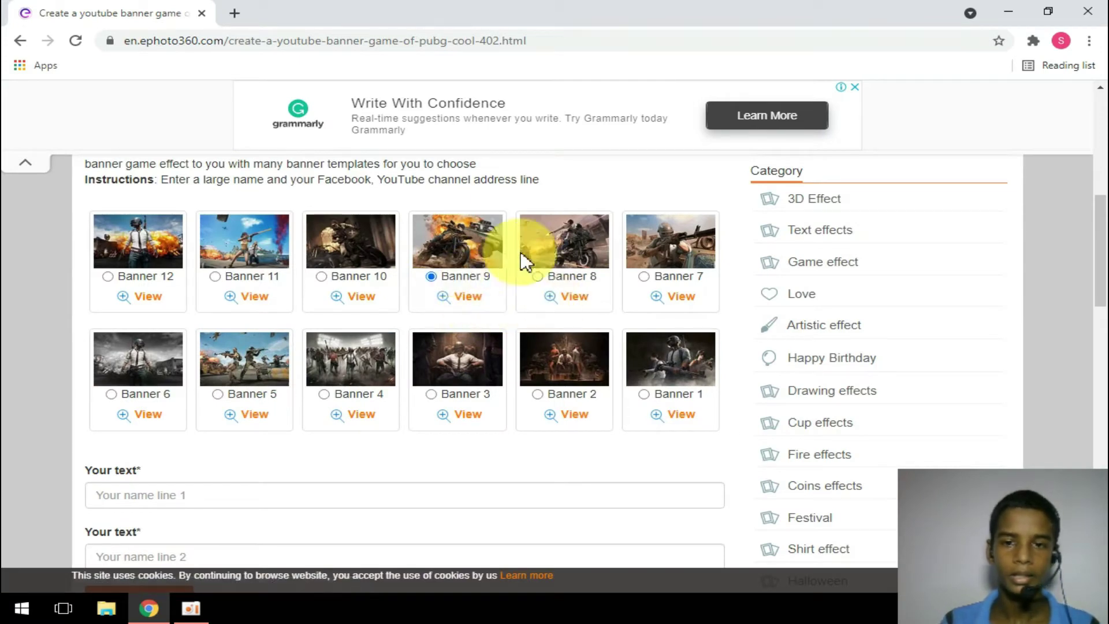
Enter "SV TECH ACADEMY" and "Subscribe Now" as the banner's two text lines and generate the image
{"action": "scroll", "coordinate": [529, 300], "scroll_direction": "down", "scroll_amount": 3}
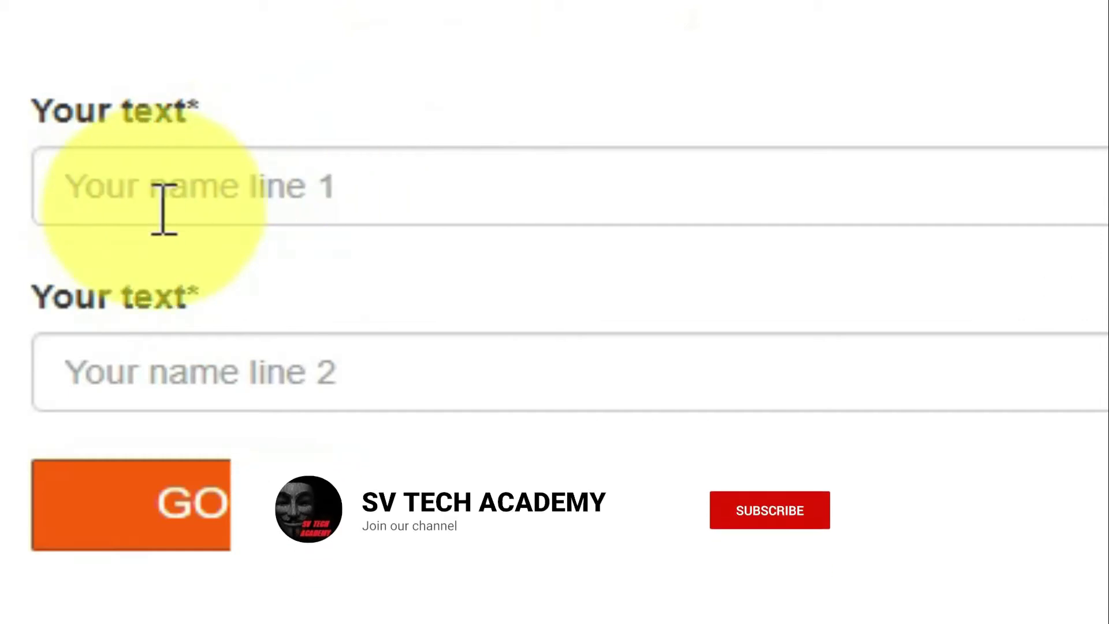
{"action": "left_click", "coordinate": [359, 188]}
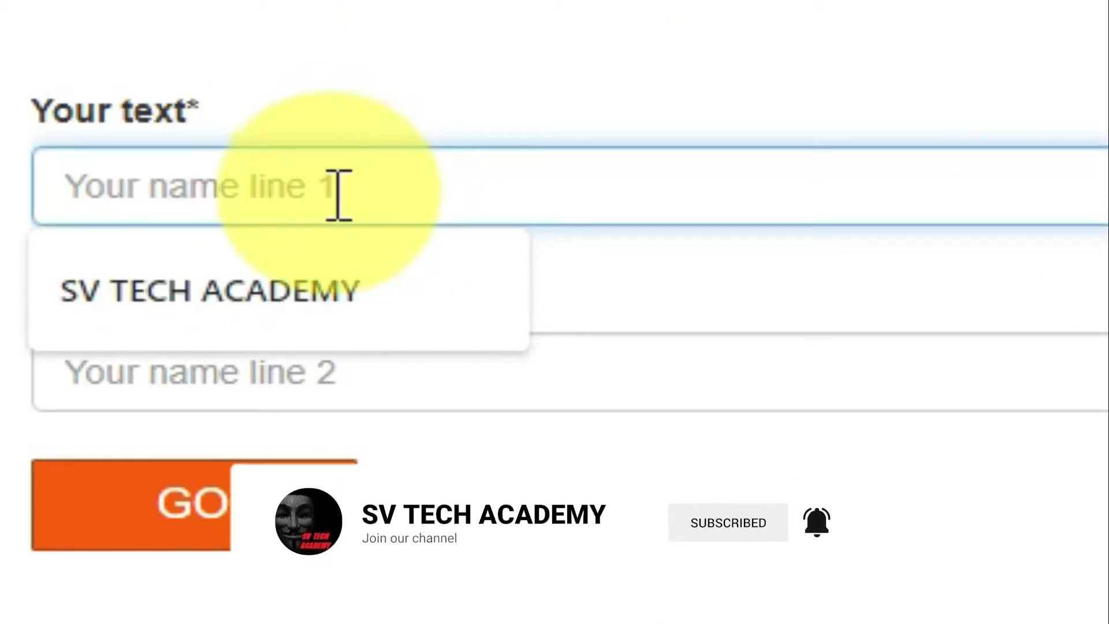
{"action": "left_click", "coordinate": [313, 284]}
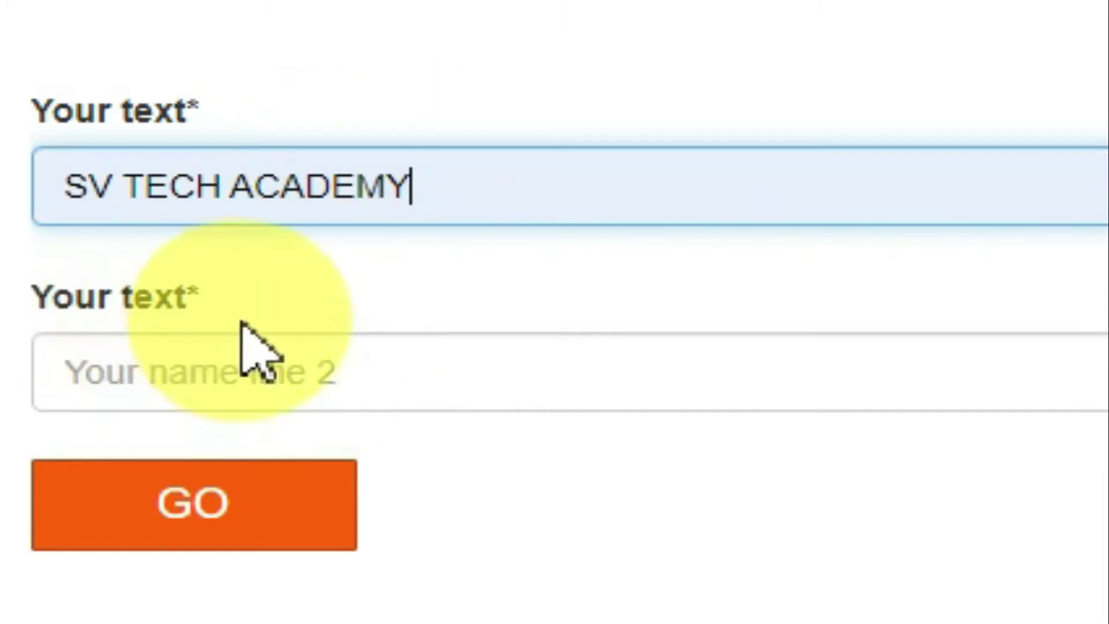
{"action": "left_click", "coordinate": [332, 376]}
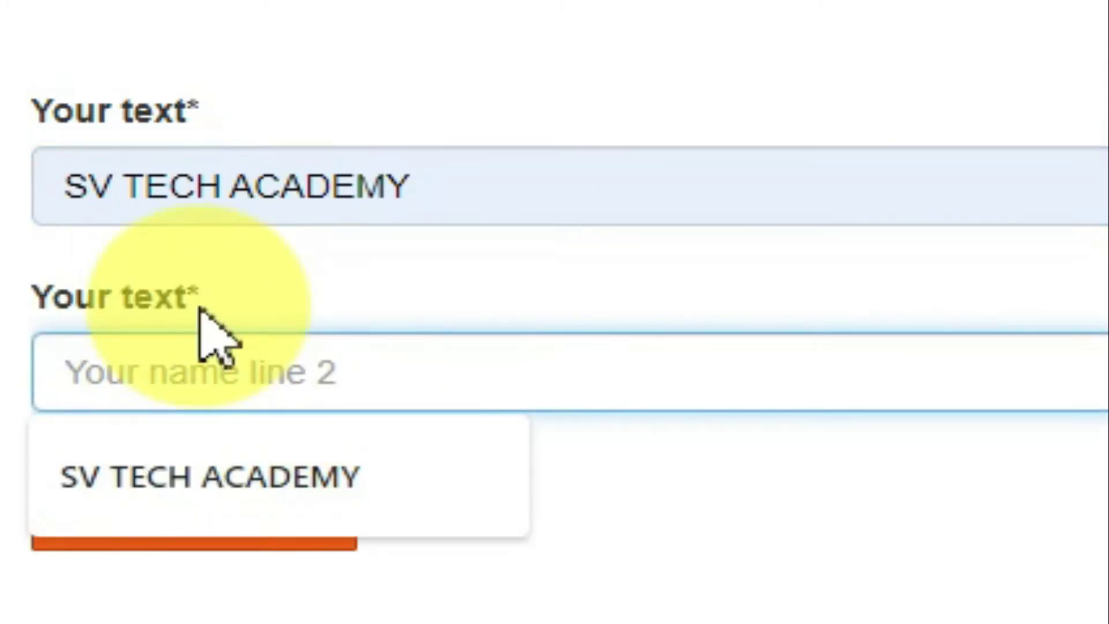
{"action": "type", "text": "Subscribe Now"}
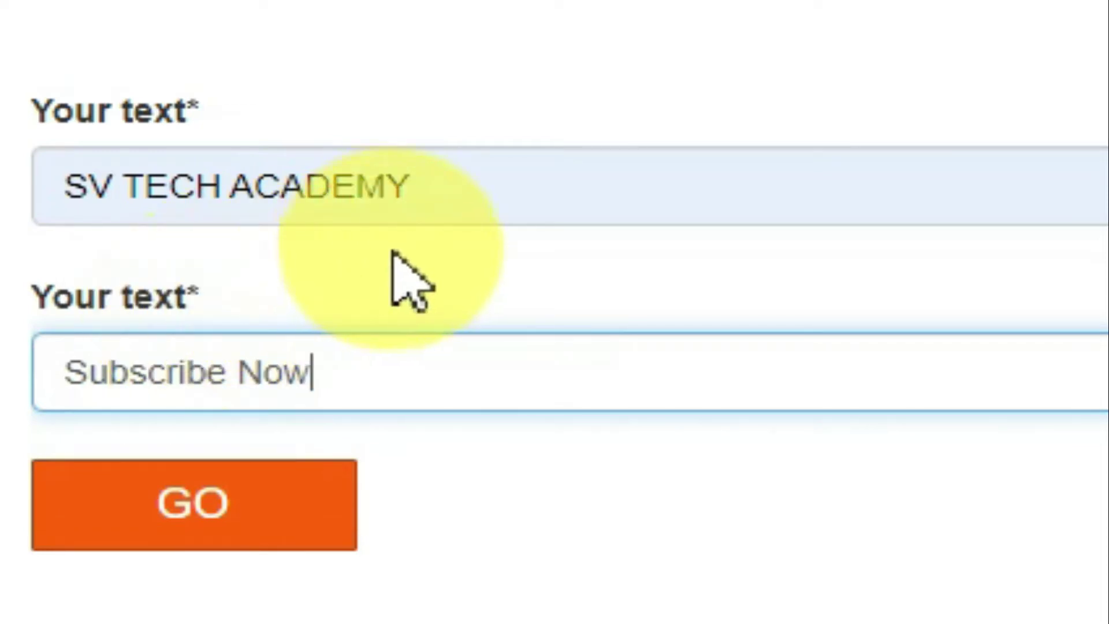
{"action": "left_click", "coordinate": [416, 283]}
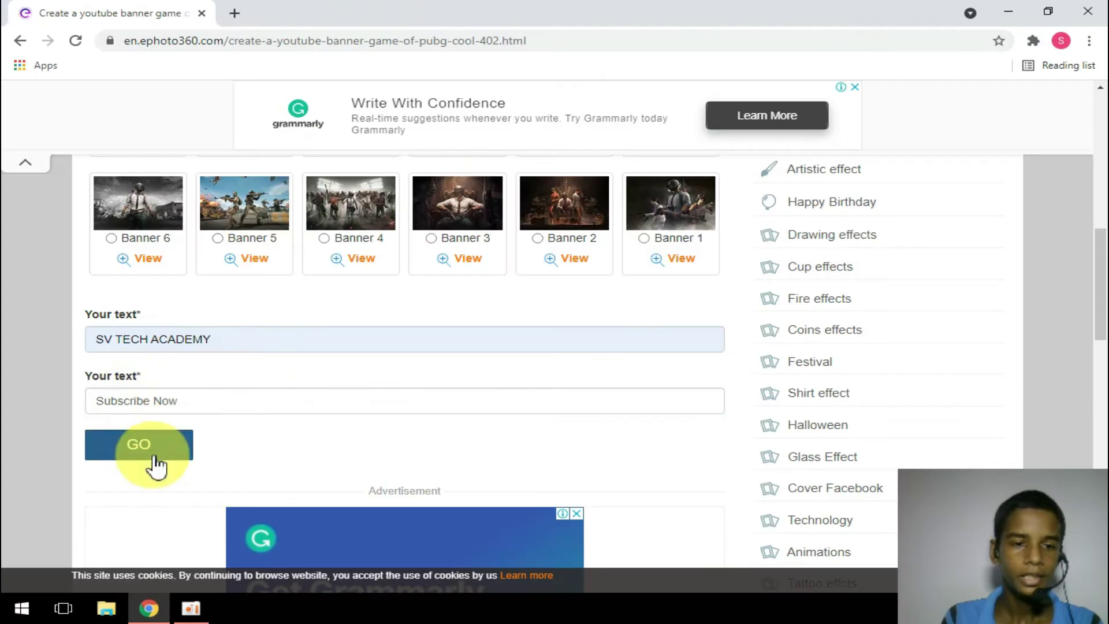
{"action": "left_click", "coordinate": [173, 453]}
{"action": "scroll", "coordinate": [191, 404], "scroll_direction": "down", "scroll_amount": 1}
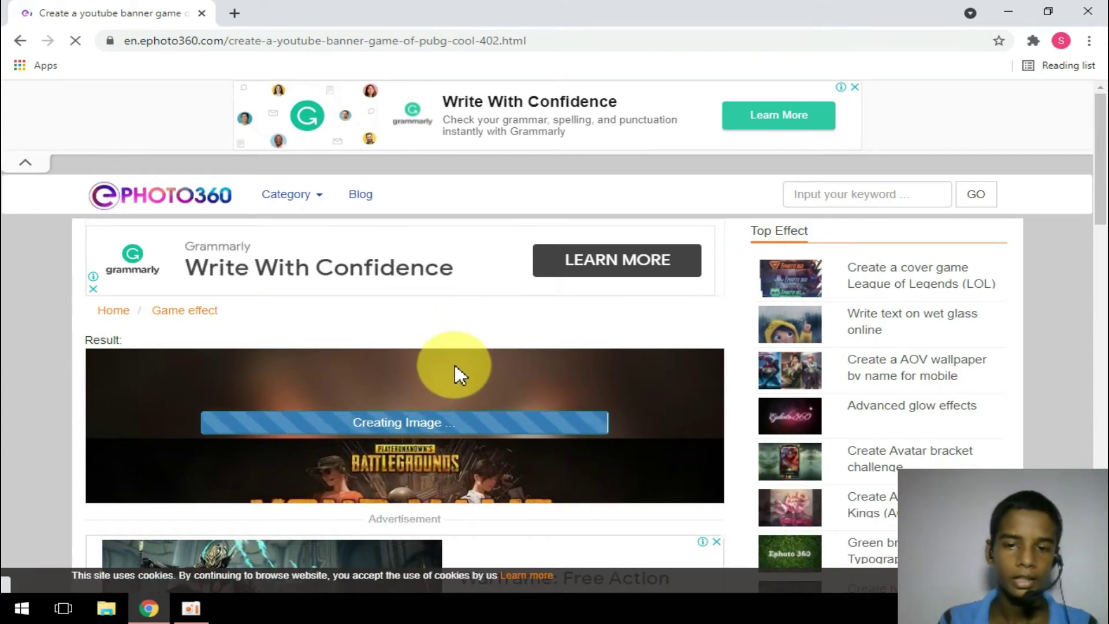
Examine the generated banner and the save, share and create-again options below it
{"action": "scroll", "coordinate": [456, 374], "scroll_direction": "down", "scroll_amount": 1}
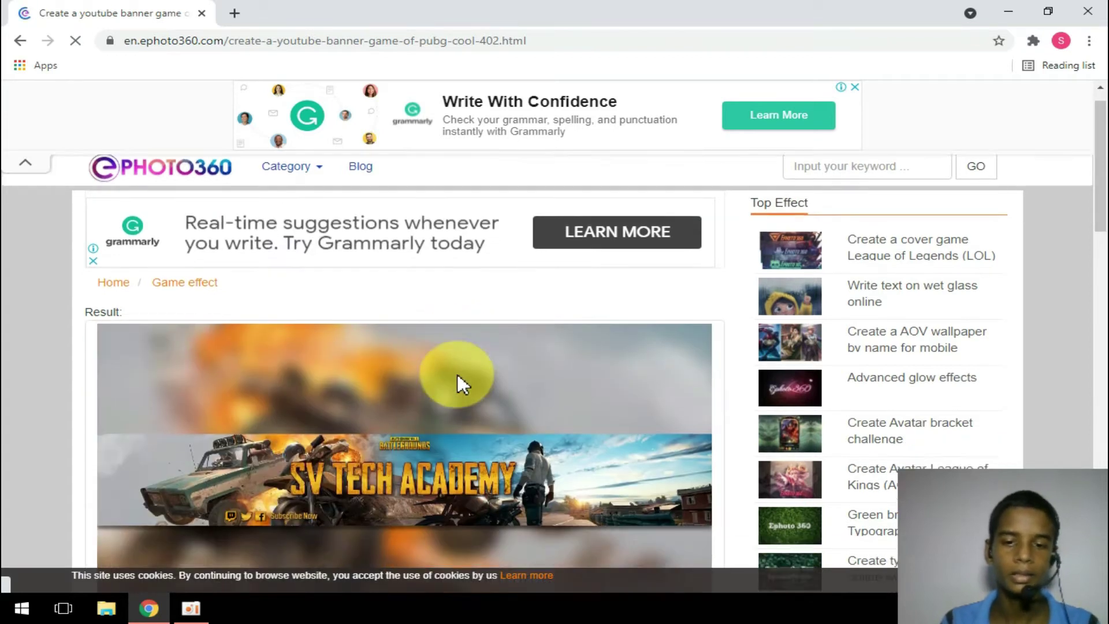
{"action": "scroll", "coordinate": [427, 375], "scroll_direction": "down", "scroll_amount": 2}
{"action": "scroll", "coordinate": [421, 369], "scroll_direction": "up", "scroll_amount": 1}
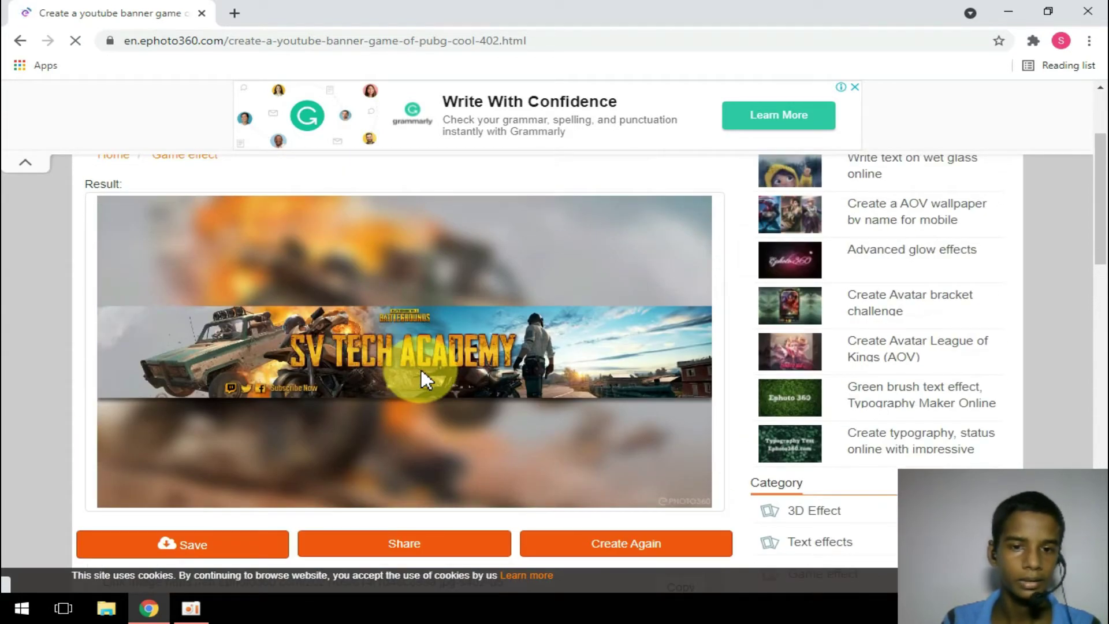
{"action": "scroll", "coordinate": [422, 370], "scroll_direction": "down", "scroll_amount": 2}
{"action": "scroll", "coordinate": [423, 368], "scroll_direction": "up", "scroll_amount": 2}
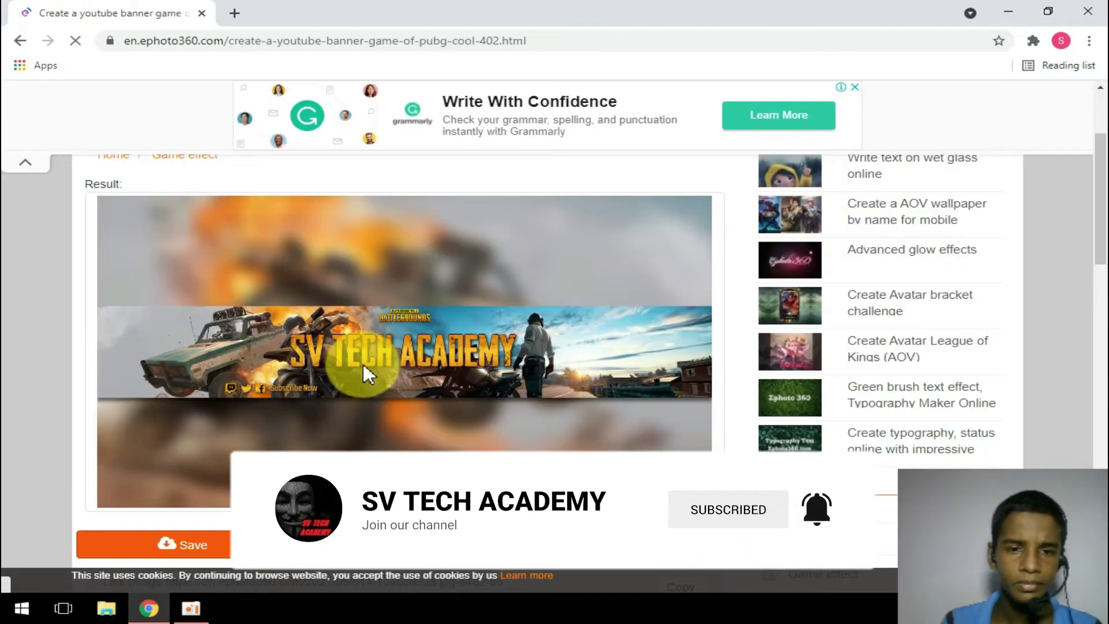
{"action": "scroll", "coordinate": [499, 372], "scroll_direction": "down", "scroll_amount": 1}
{"action": "scroll", "coordinate": [499, 372], "scroll_direction": "up", "scroll_amount": 1}
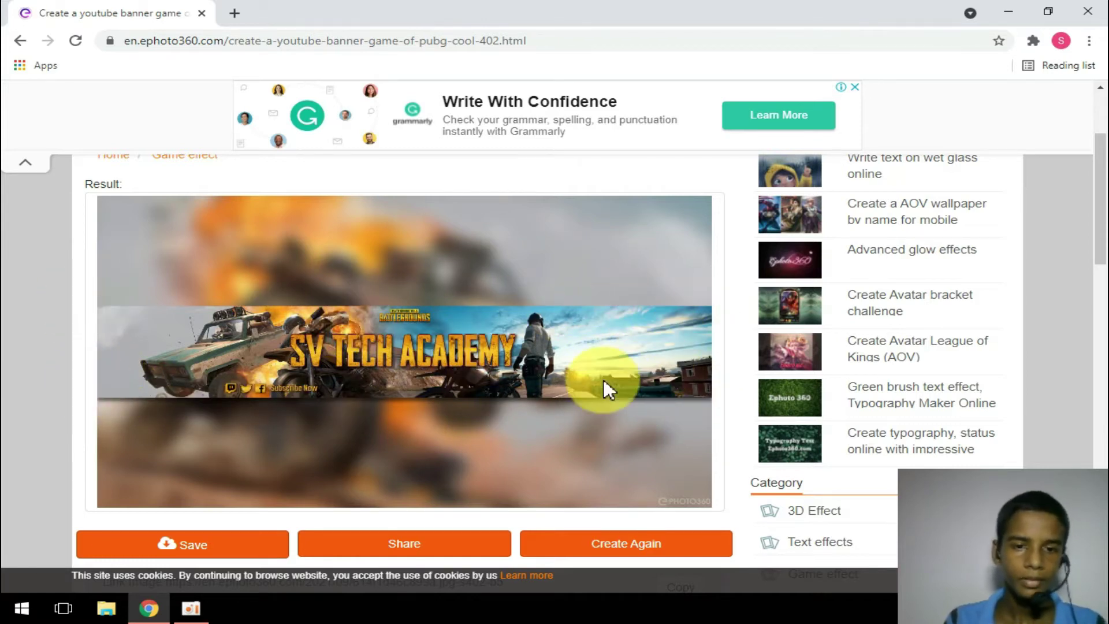
{"action": "scroll", "coordinate": [511, 350], "scroll_direction": "down", "scroll_amount": 2}
{"action": "scroll", "coordinate": [513, 349], "scroll_direction": "up", "scroll_amount": 2}
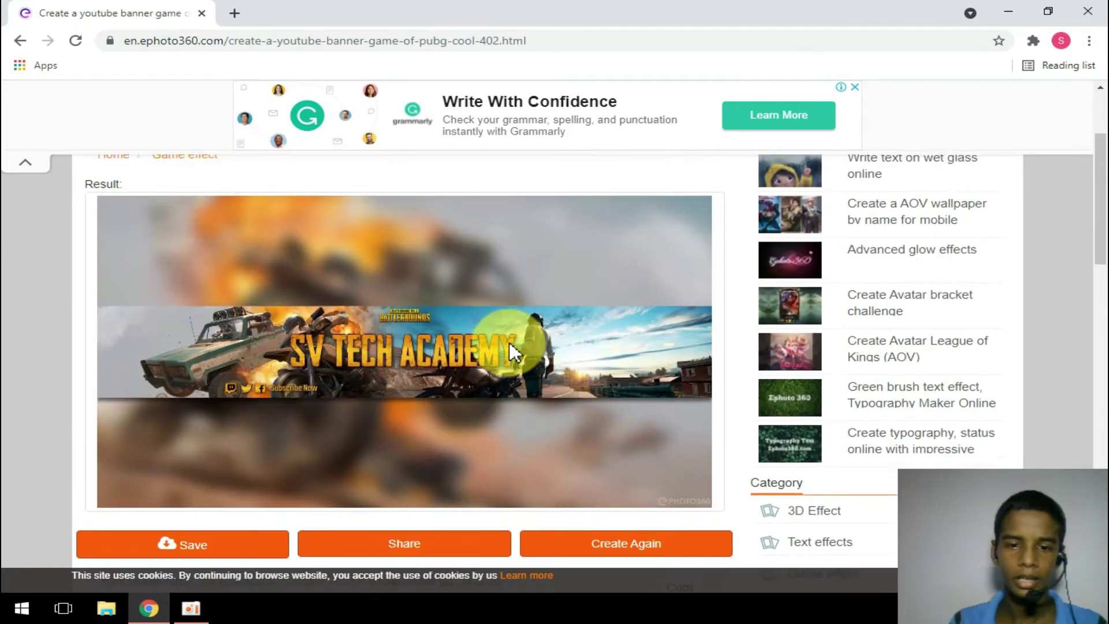
{"action": "scroll", "coordinate": [513, 349], "scroll_direction": "down", "scroll_amount": 3}
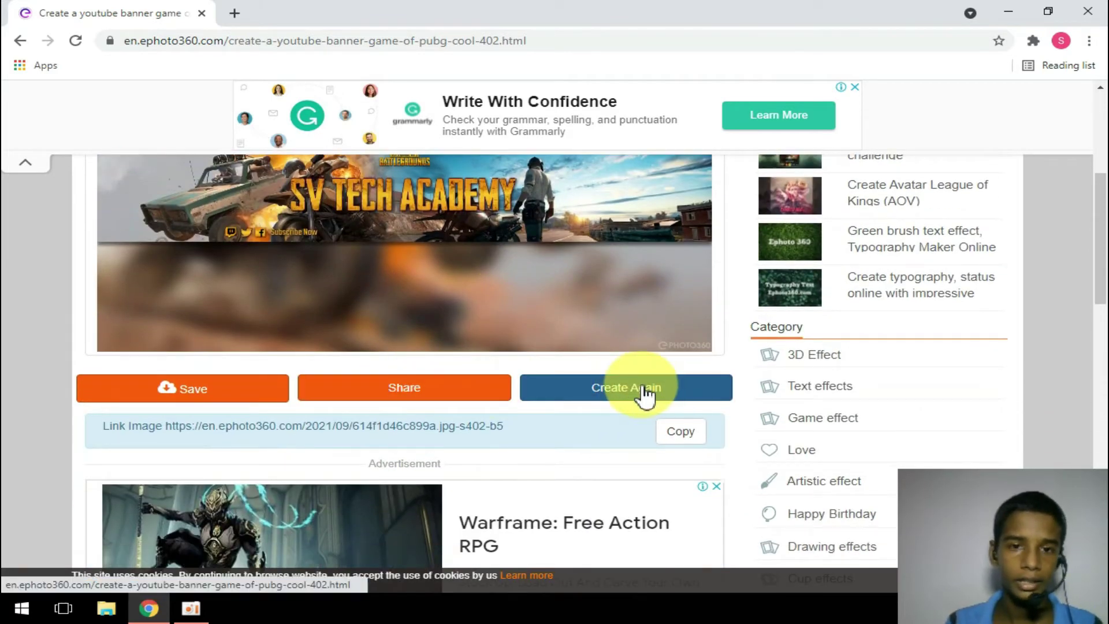
{"action": "scroll", "coordinate": [641, 396], "scroll_direction": "up", "scroll_amount": 1}
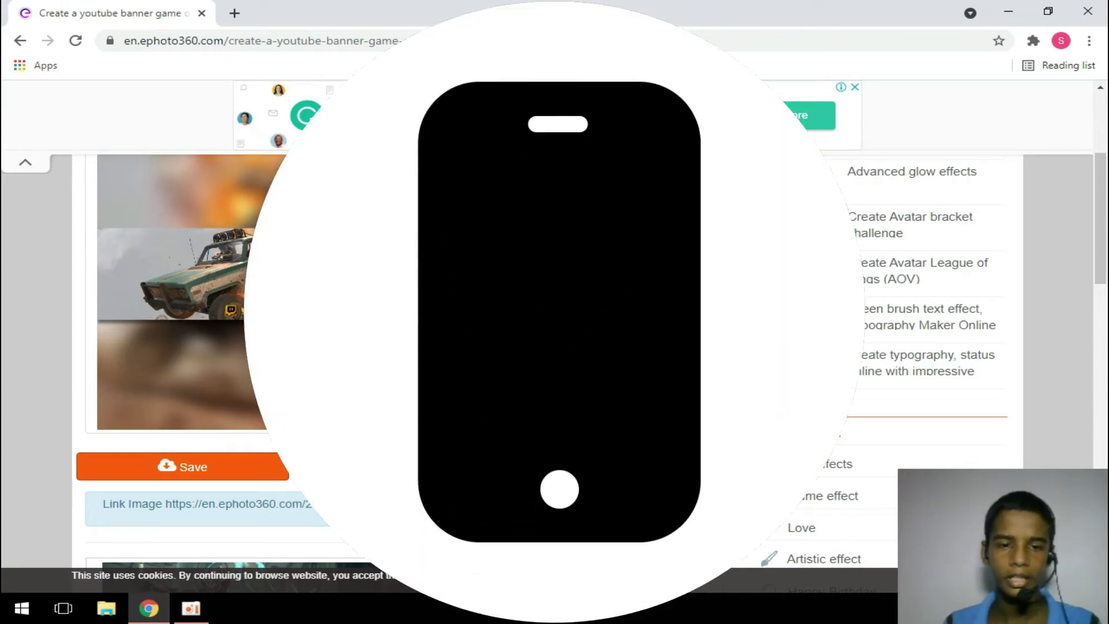
Save the generated PUBG banner image to the computer
{"action": "scroll", "coordinate": [266, 440], "scroll_direction": "up", "scroll_amount": 2}
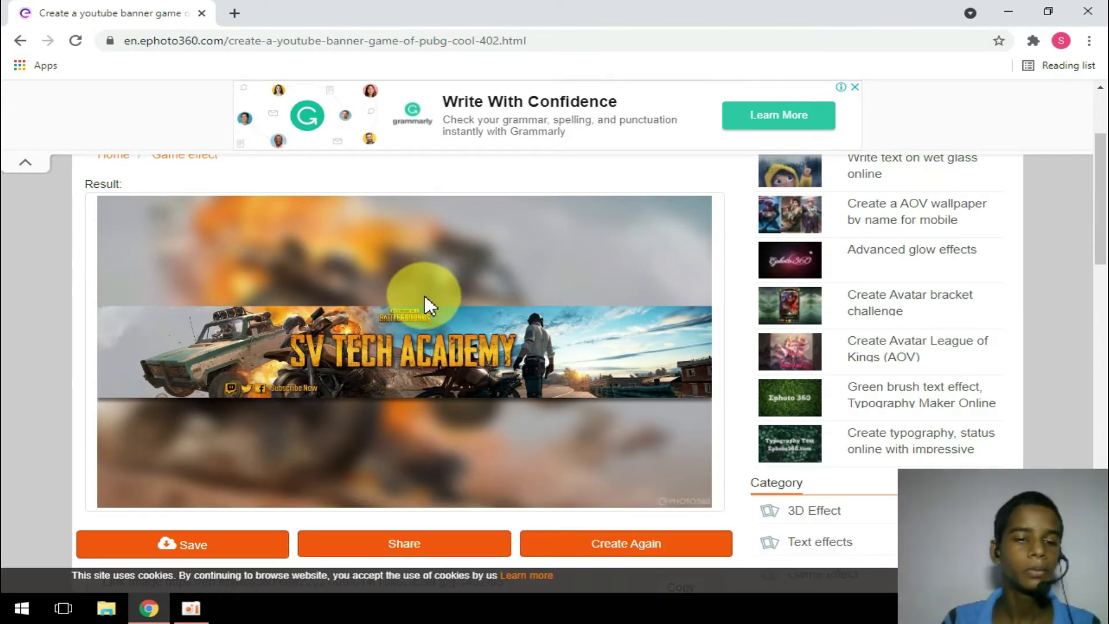
{"action": "left_click", "coordinate": [199, 542]}
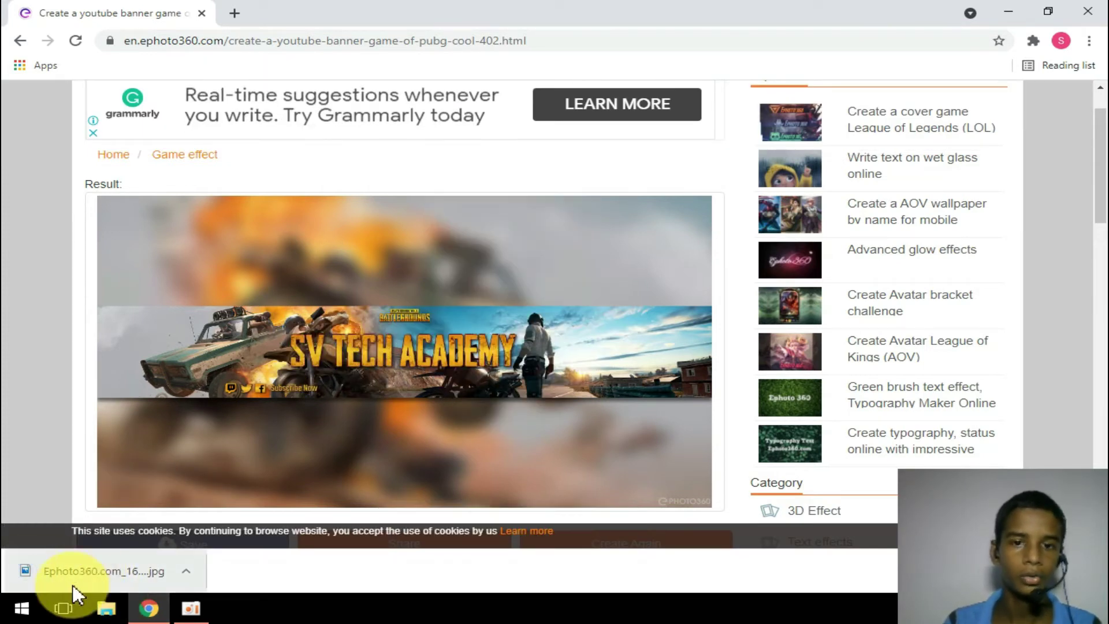
{"action": "scroll", "coordinate": [452, 392], "scroll_direction": "down", "scroll_amount": 1}
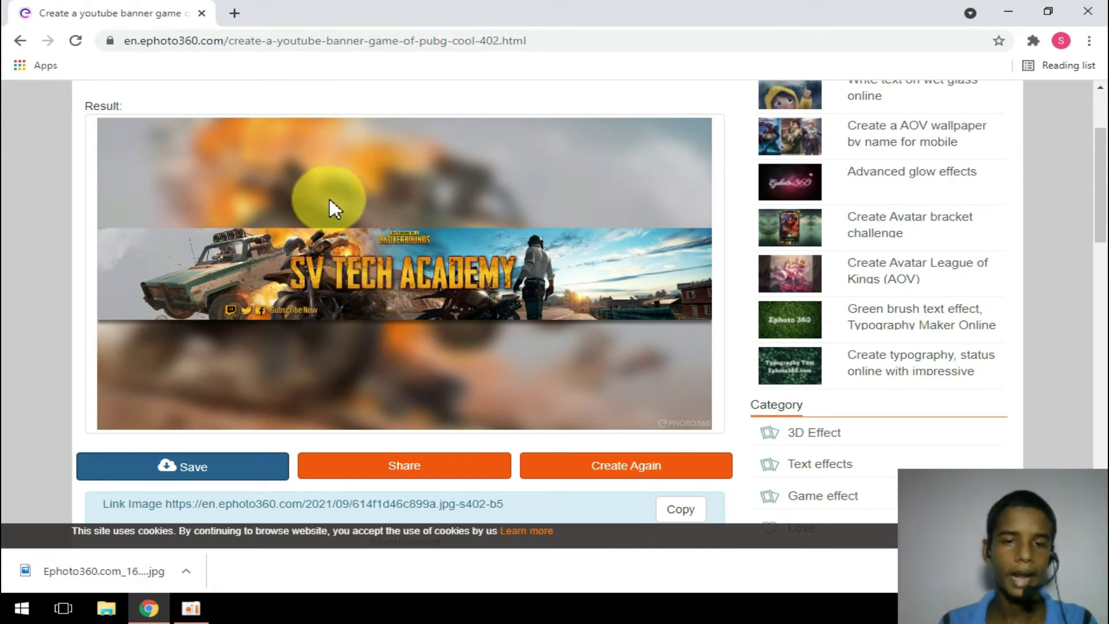
Open the YouTube home page in a new browser tab
{"action": "left_click", "coordinate": [240, 12]}
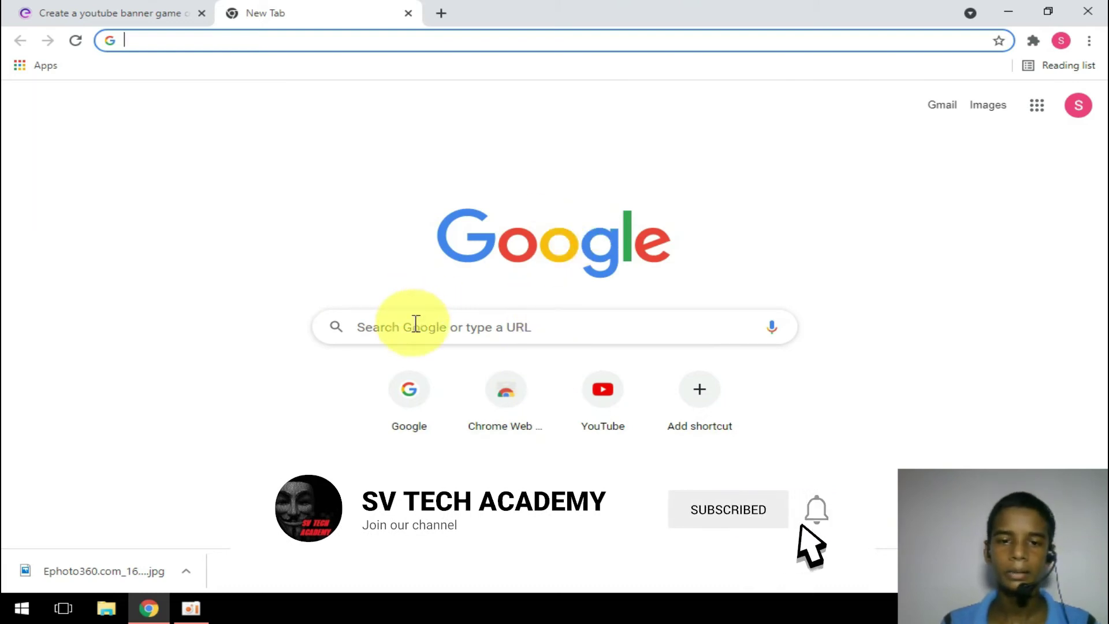
{"action": "left_click", "coordinate": [498, 329]}
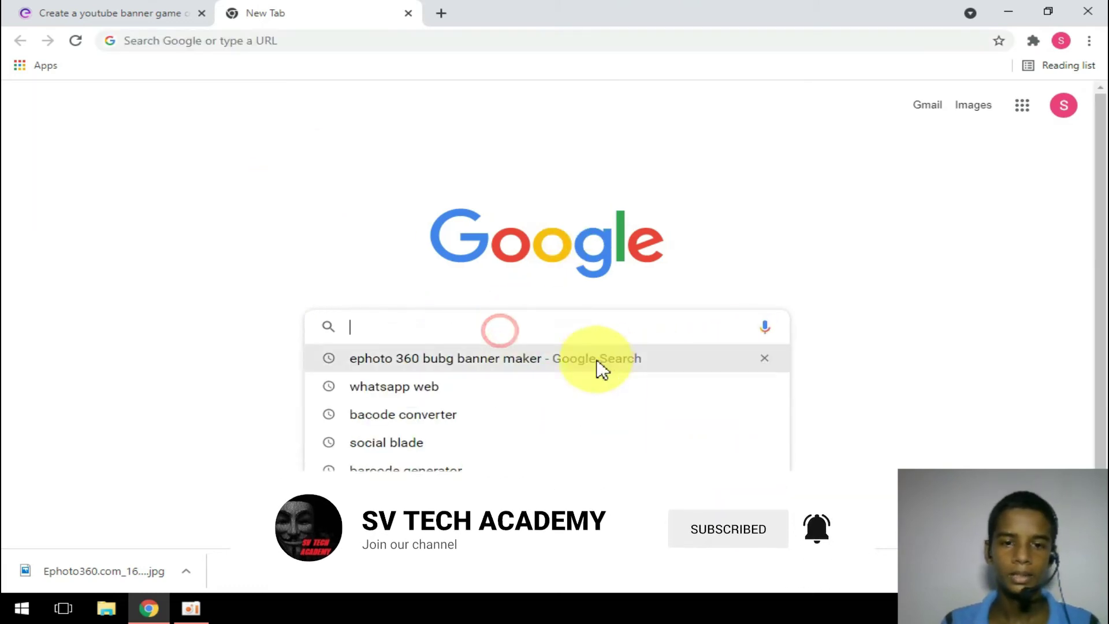
{"action": "left_click", "coordinate": [514, 168]}
{"action": "left_click", "coordinate": [598, 393]}
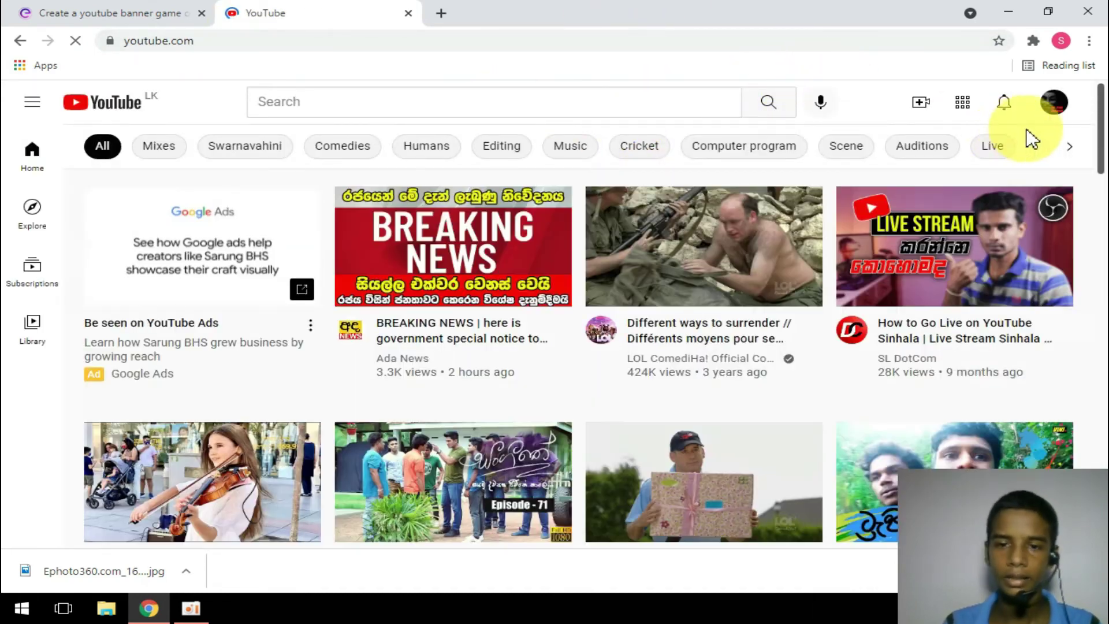
Open the channel customization page in YouTube Studio for the signed-in channel
{"action": "left_click", "coordinate": [1053, 103]}
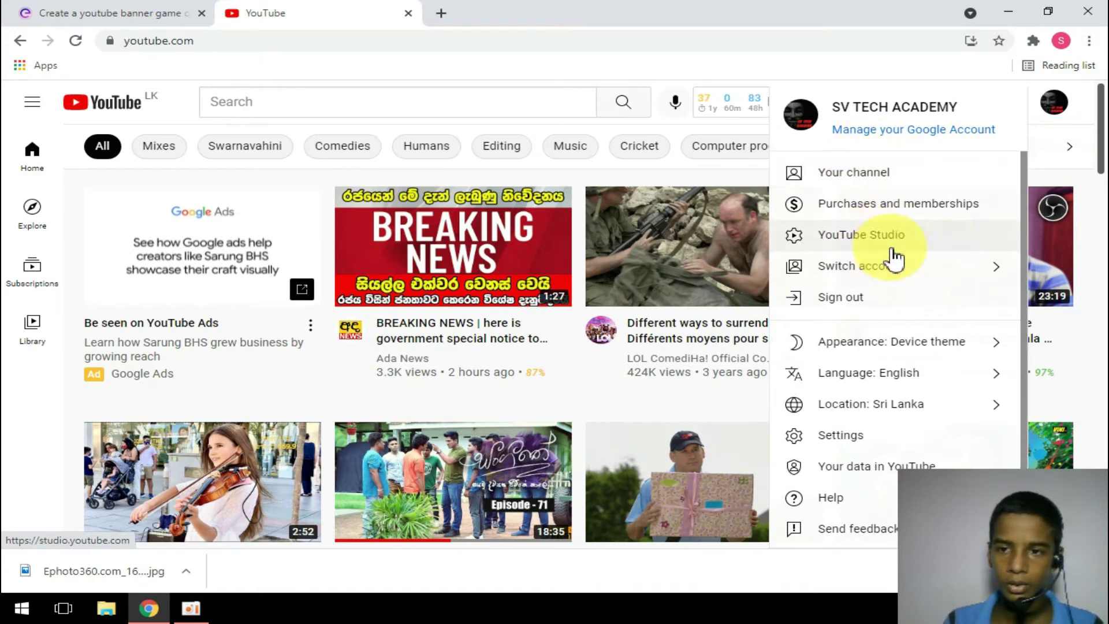
{"action": "left_click", "coordinate": [875, 241]}
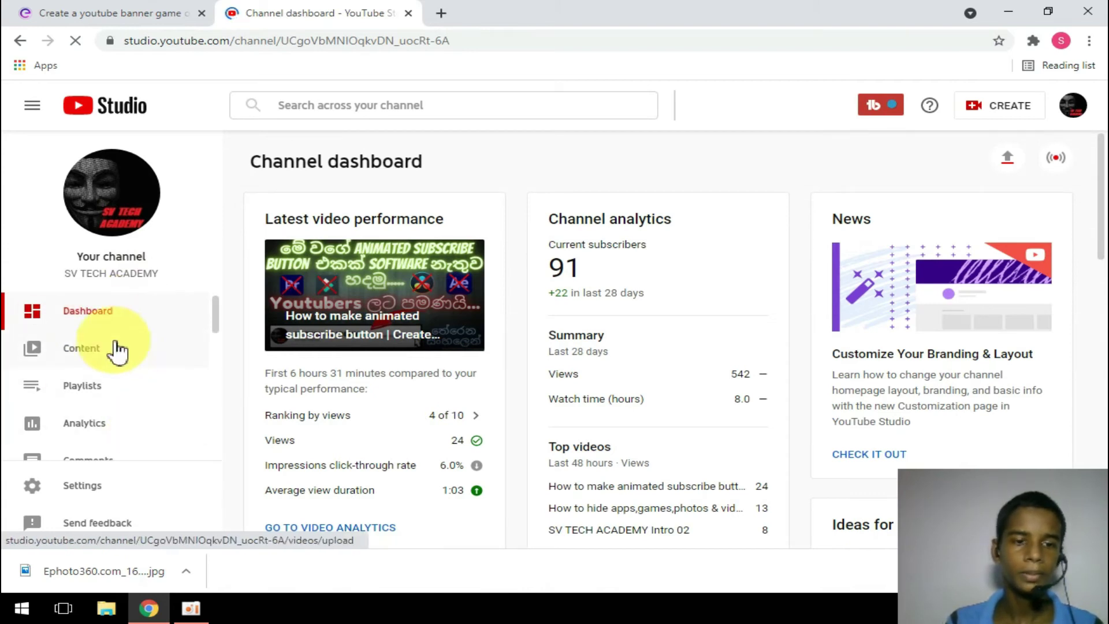
{"action": "scroll", "coordinate": [138, 373], "scroll_direction": "down", "scroll_amount": 3}
{"action": "scroll", "coordinate": [129, 387], "scroll_direction": "down", "scroll_amount": 2}
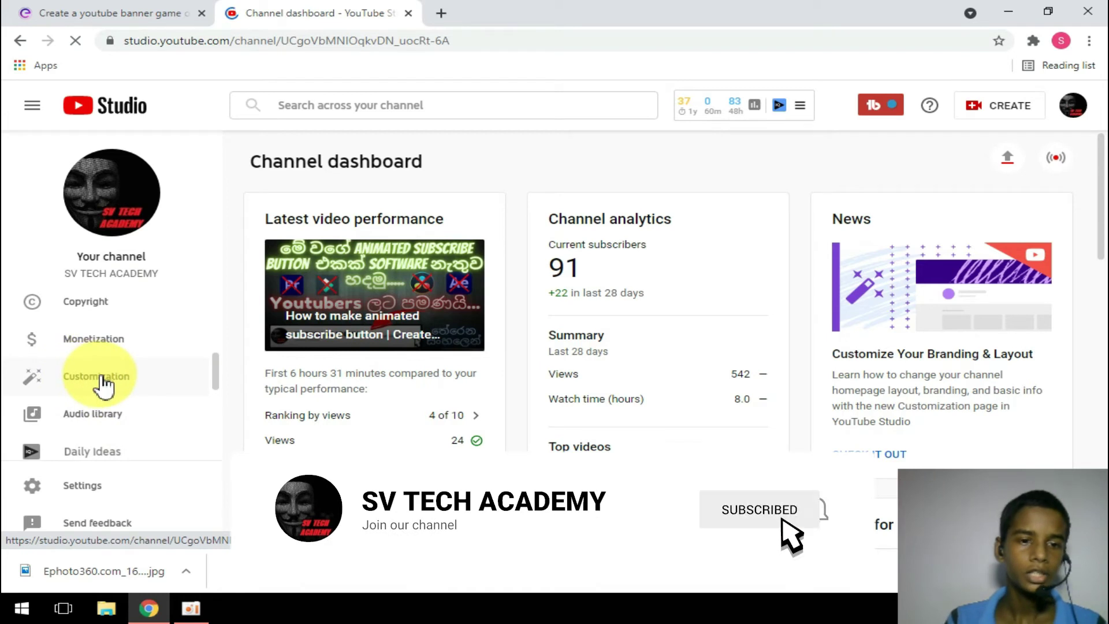
{"action": "left_click", "coordinate": [105, 379]}
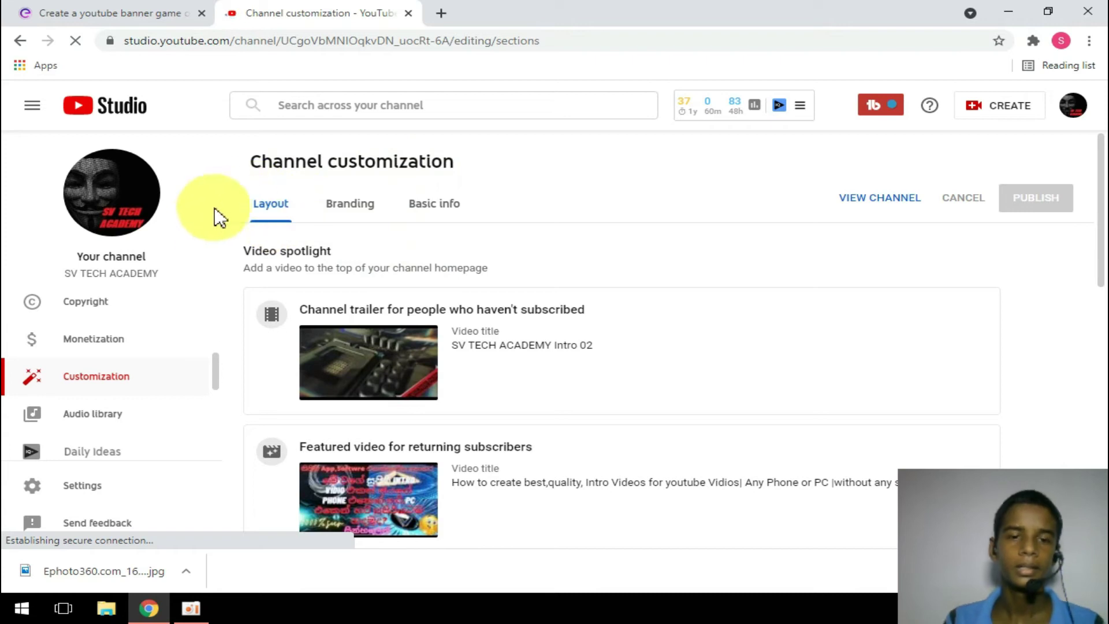
Show the banner image section in the channel's Branding settings
{"action": "left_click", "coordinate": [351, 203]}
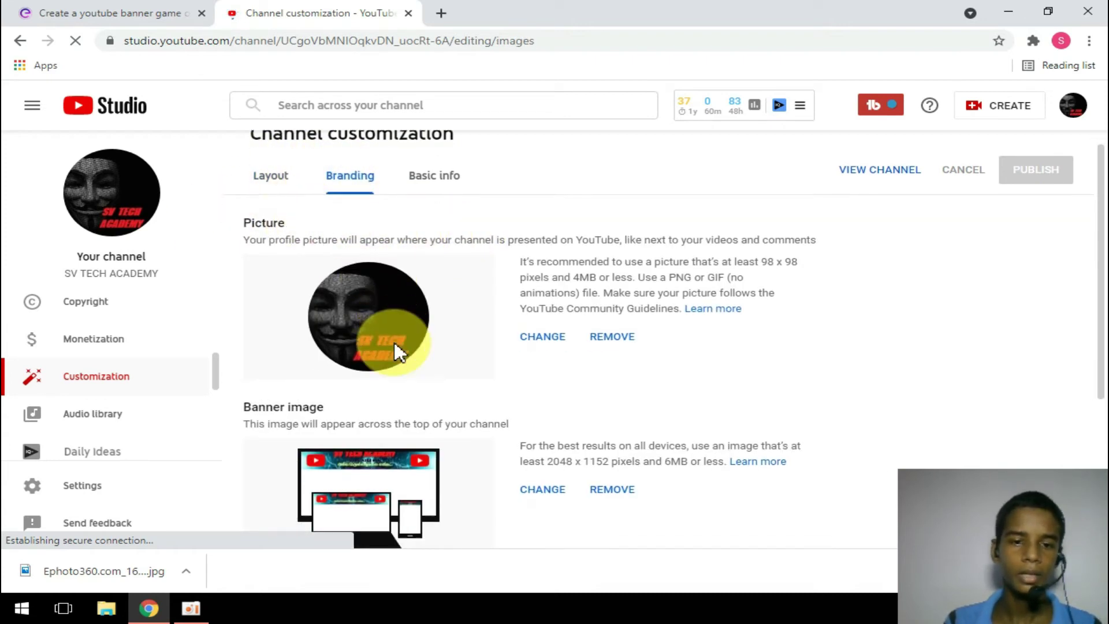
{"action": "scroll", "coordinate": [397, 346], "scroll_direction": "down", "scroll_amount": 3}
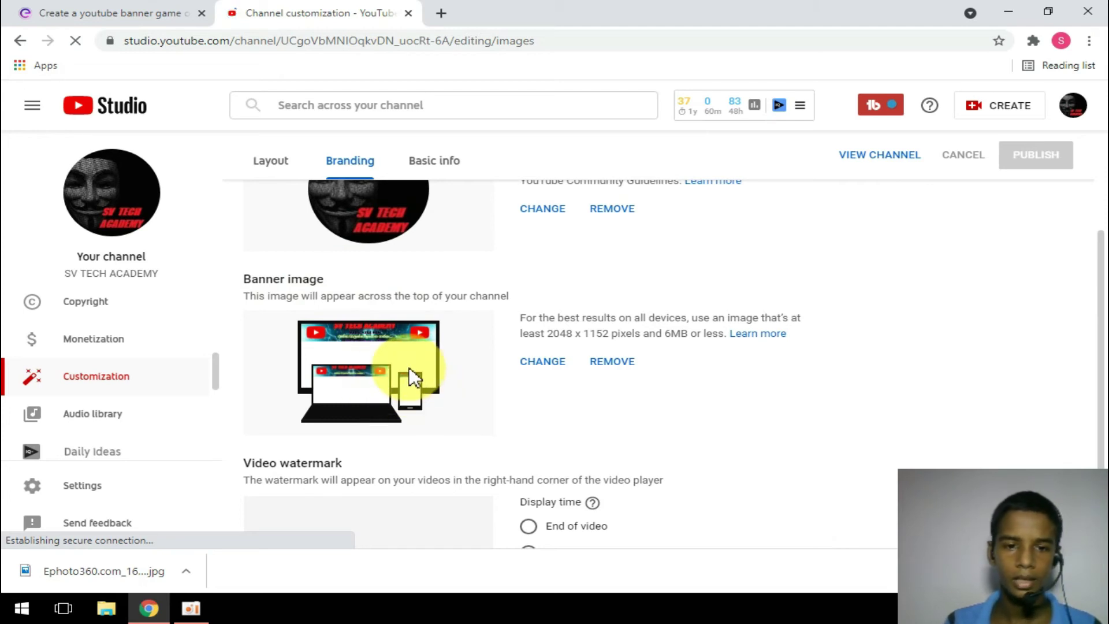
{"action": "scroll", "coordinate": [396, 359], "scroll_direction": "down", "scroll_amount": 2}
{"action": "scroll", "coordinate": [388, 352], "scroll_direction": "up", "scroll_amount": 2}
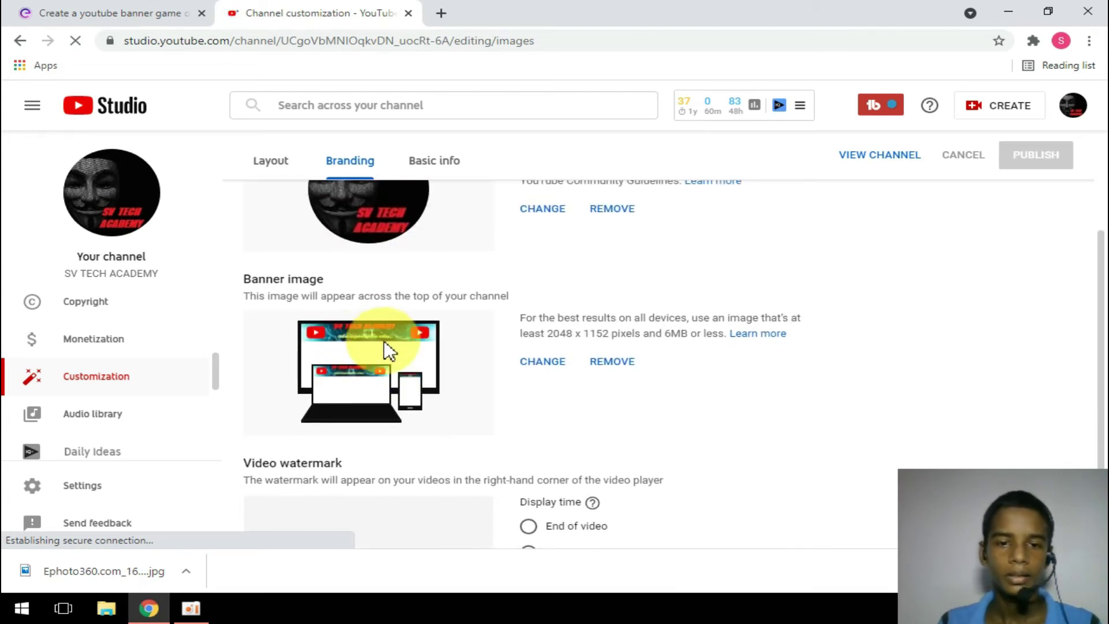
{"action": "left_click", "coordinate": [548, 362]}
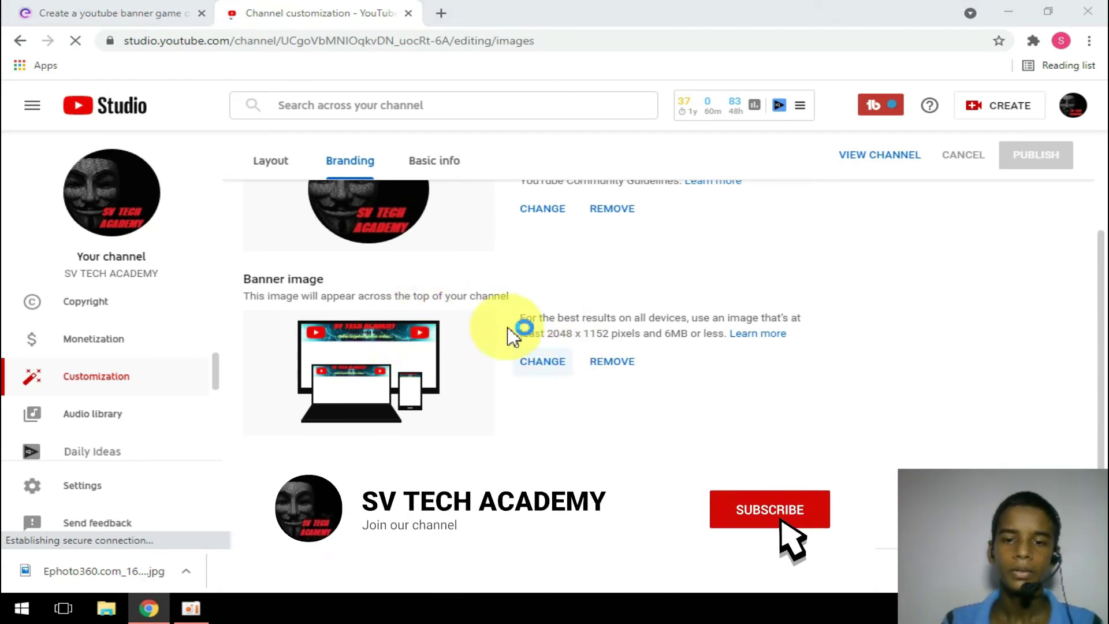
{"action": "scroll", "coordinate": [352, 223], "scroll_direction": "down", "scroll_amount": 3}
{"action": "scroll", "coordinate": [359, 235], "scroll_direction": "up", "scroll_amount": 3}
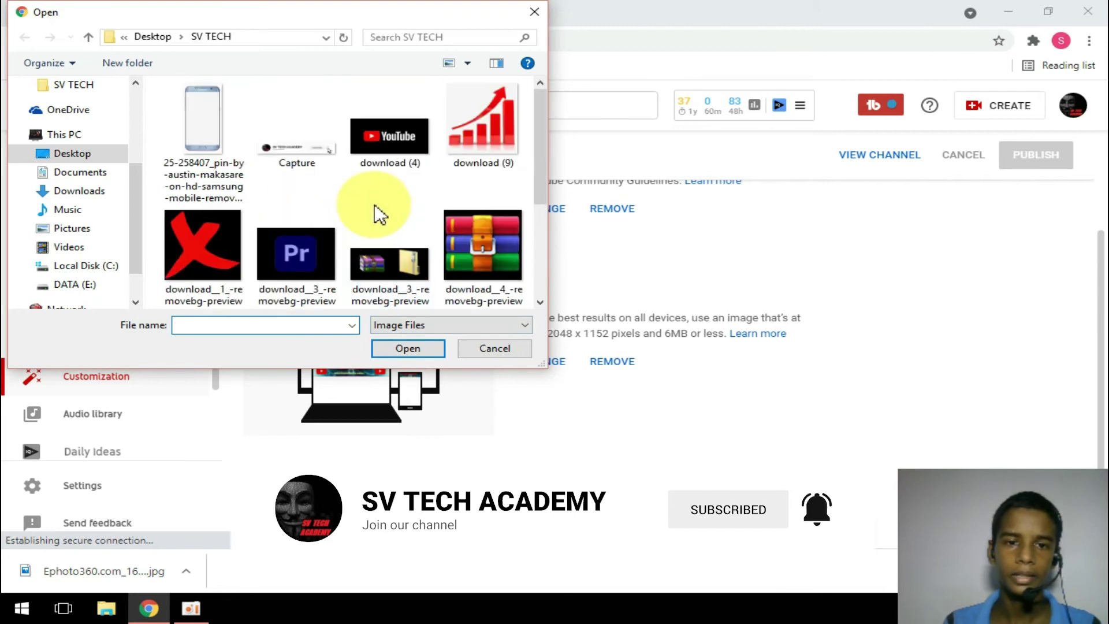
{"action": "left_click", "coordinate": [526, 21]}
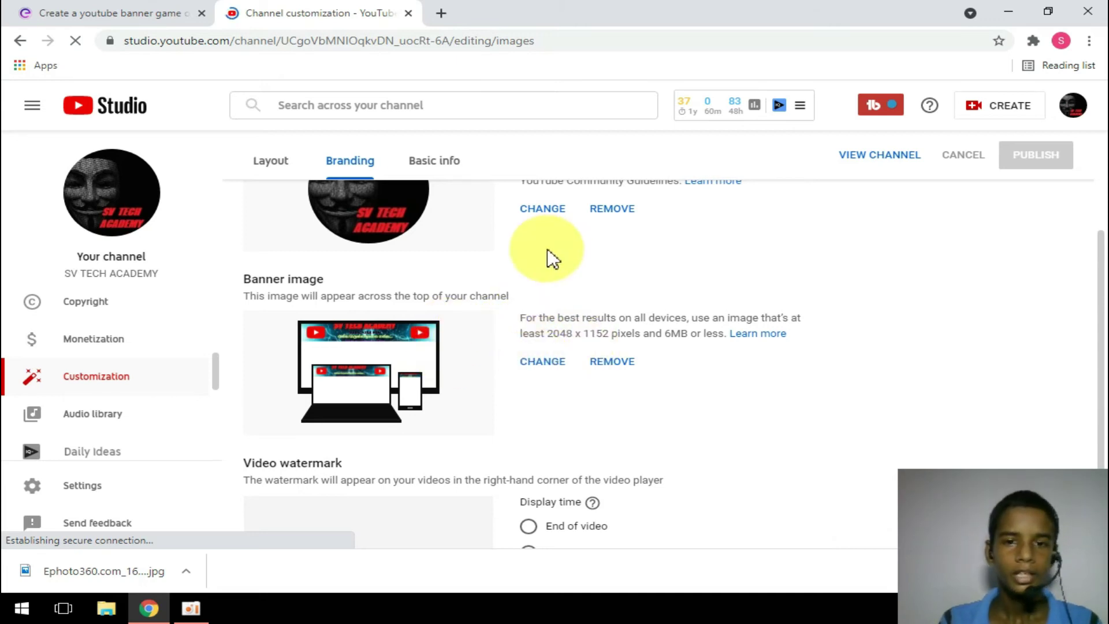
Return to the Ephoto360 result page, examine the generated SV TECH ACADEMY banner, and minimize the browser window
{"action": "scroll", "coordinate": [547, 254], "scroll_direction": "up", "scroll_amount": 3}
{"action": "left_click", "coordinate": [138, 11]}
{"action": "scroll", "coordinate": [573, 302], "scroll_direction": "down", "scroll_amount": 1}
{"action": "scroll", "coordinate": [573, 302], "scroll_direction": "down", "scroll_amount": 8}
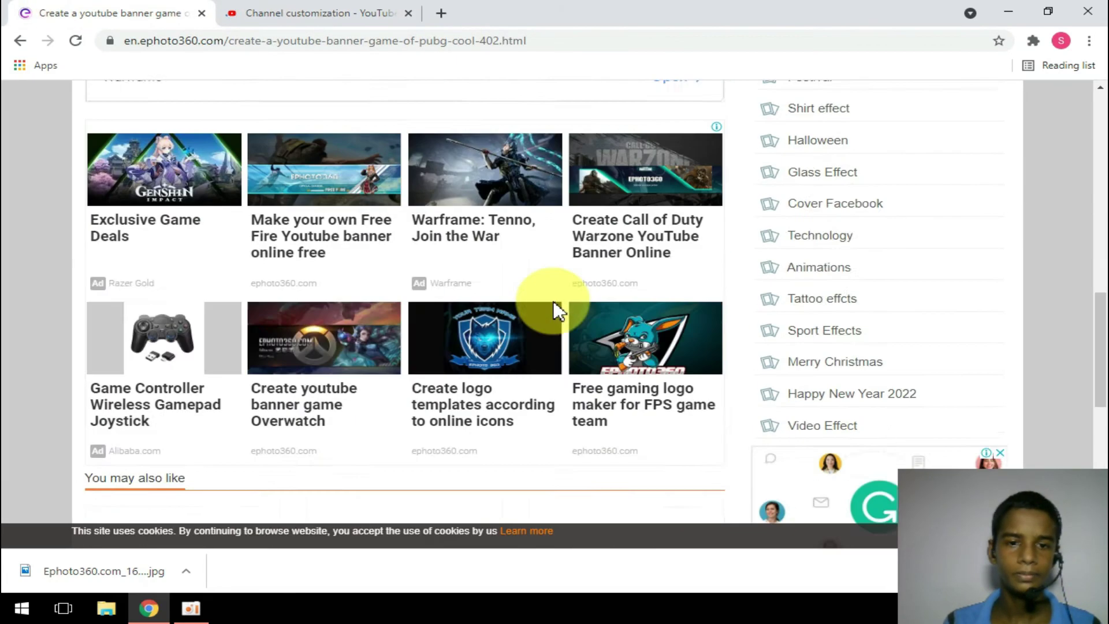
{"action": "scroll", "coordinate": [567, 304], "scroll_direction": "up", "scroll_amount": 12}
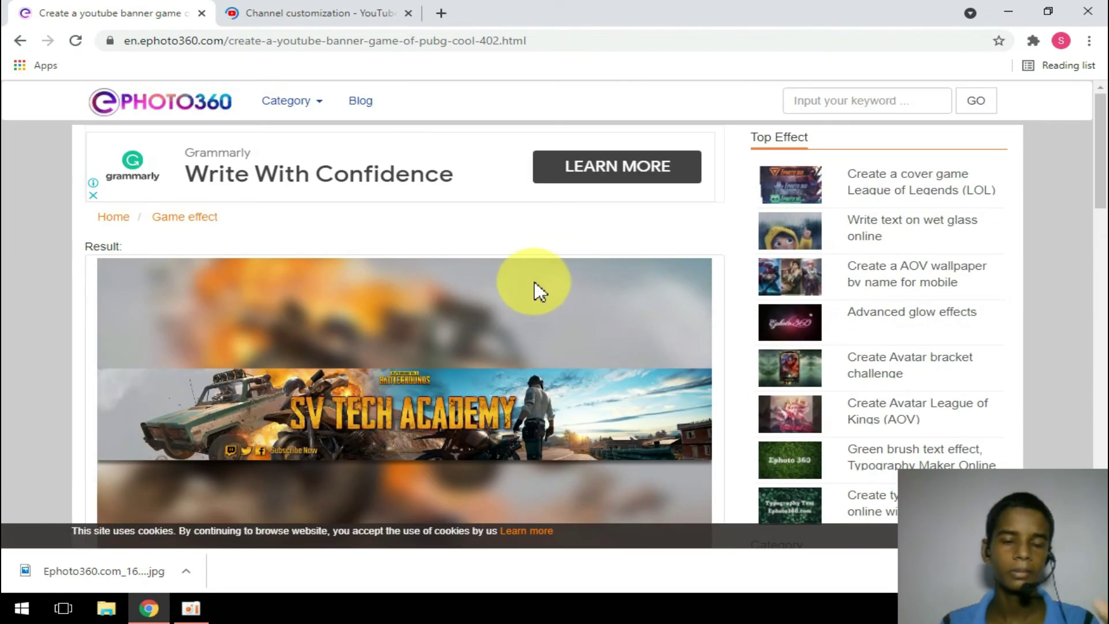
{"action": "scroll", "coordinate": [491, 322], "scroll_direction": "down", "scroll_amount": 1}
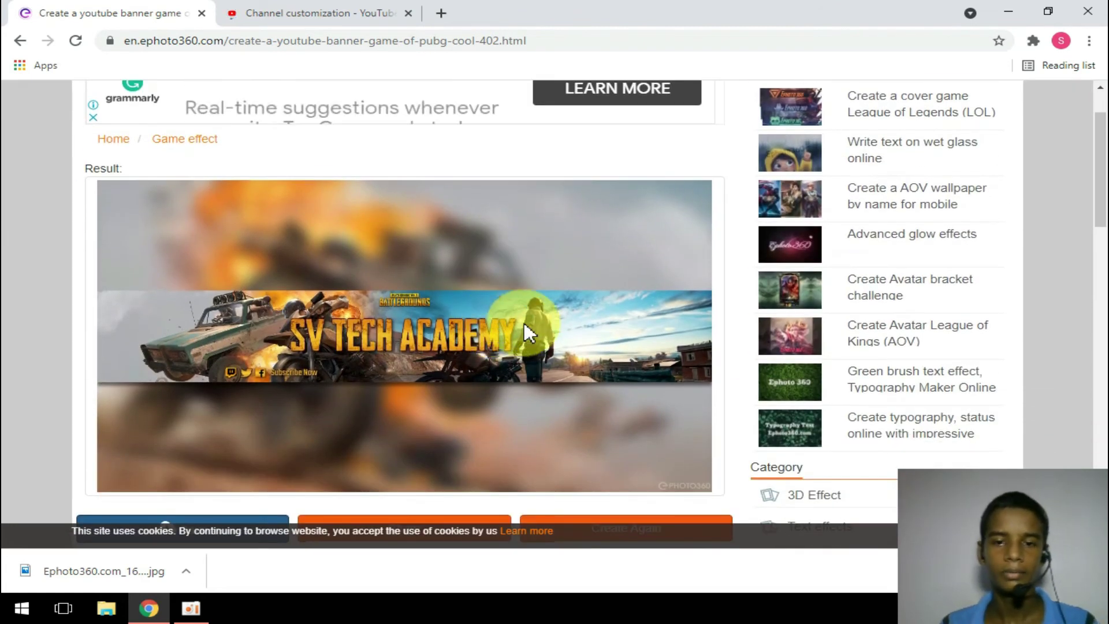
{"action": "scroll", "coordinate": [539, 327], "scroll_direction": "down", "scroll_amount": 3}
{"action": "scroll", "coordinate": [537, 323], "scroll_direction": "up", "scroll_amount": 3}
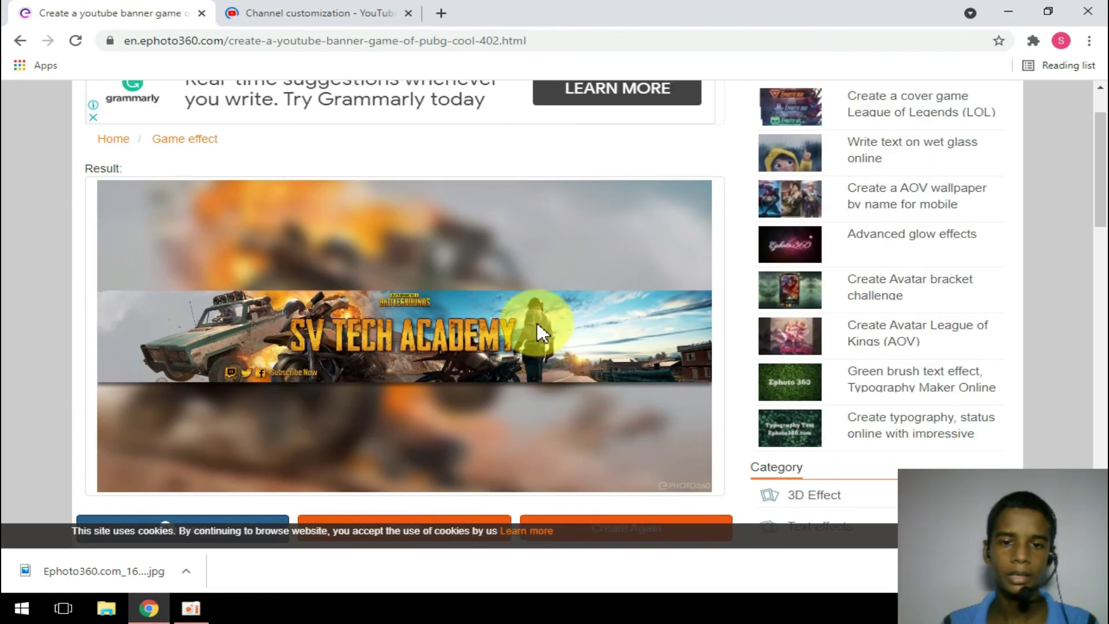
{"action": "scroll", "coordinate": [526, 300], "scroll_direction": "up", "scroll_amount": 1}
{"action": "scroll", "coordinate": [518, 275], "scroll_direction": "down", "scroll_amount": 2}
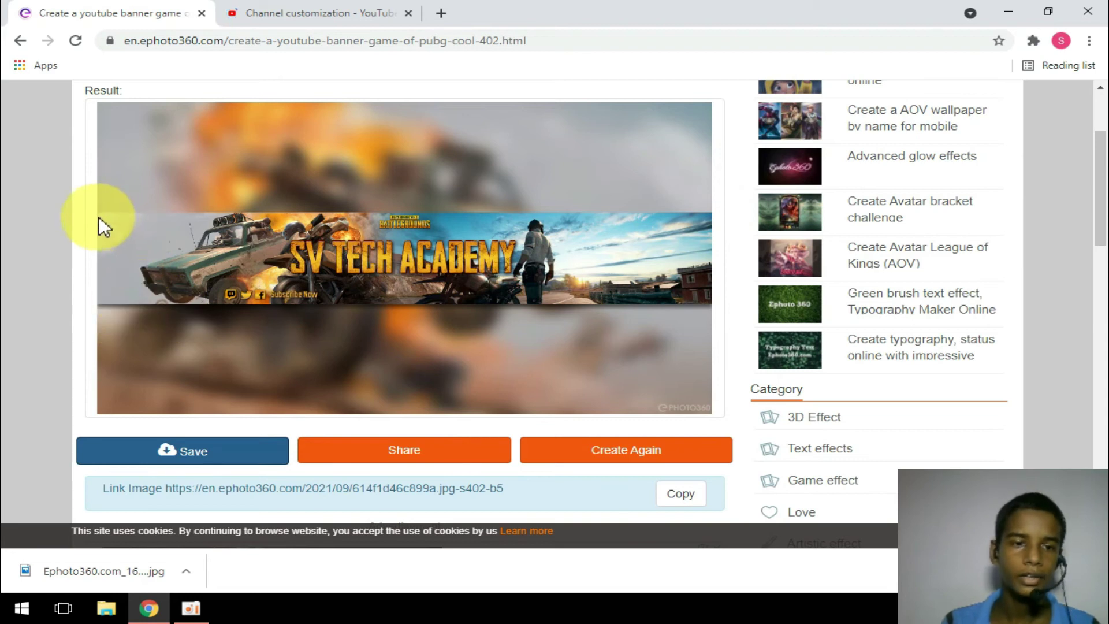
{"action": "left_click", "coordinate": [1015, 9]}
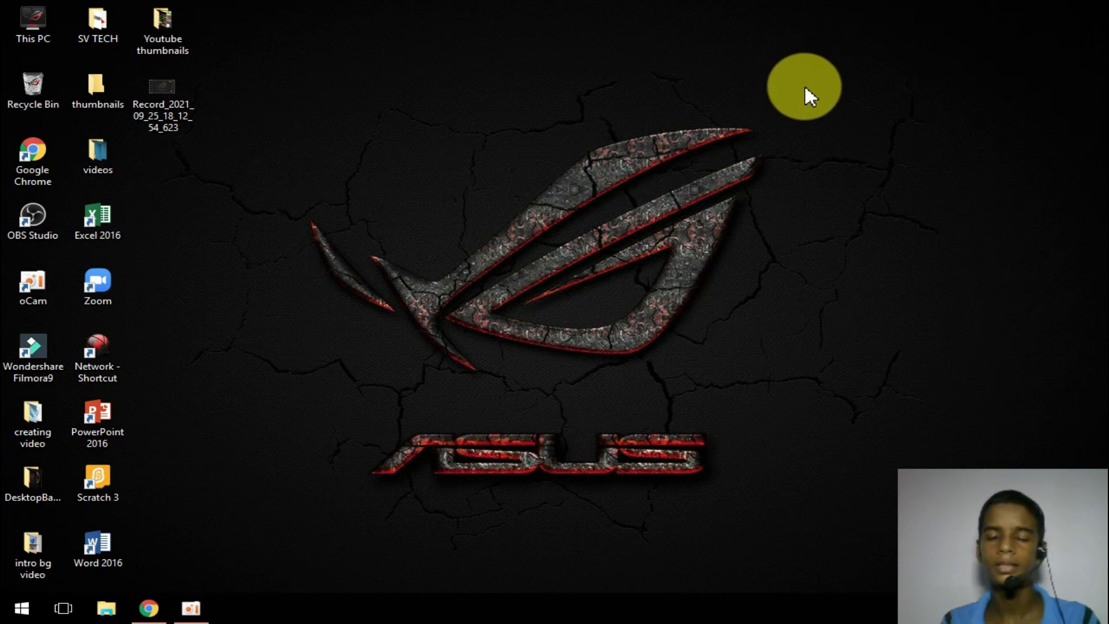
{"action": "left_click_drag", "start_coordinate": [790, 87], "coordinate": [268, 507]}
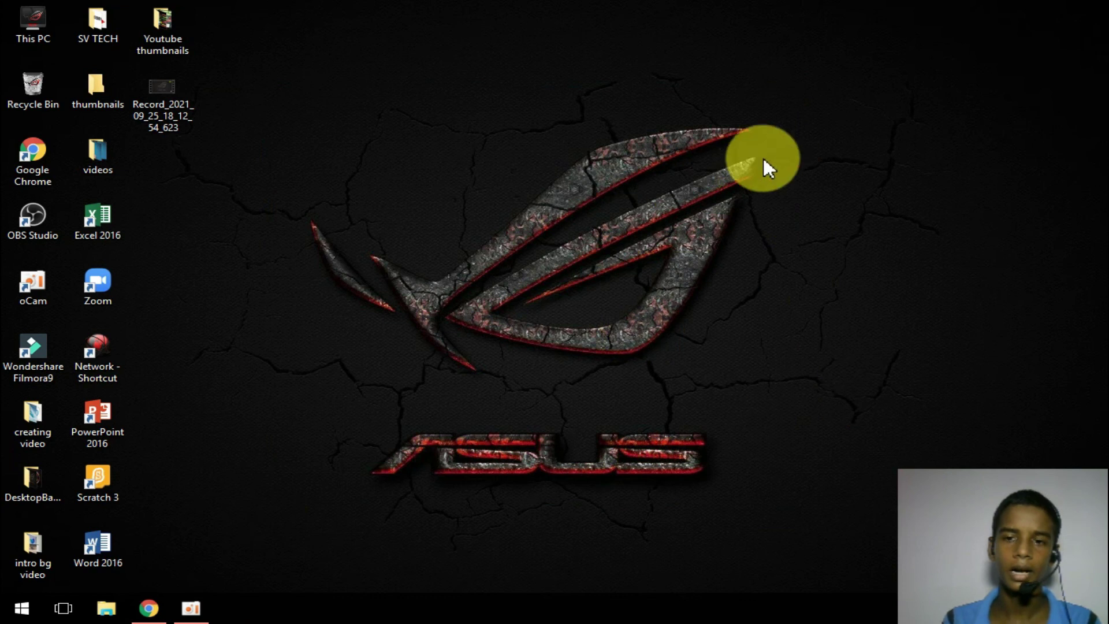
{"action": "left_click_drag", "start_coordinate": [814, 81], "coordinate": [249, 572]}
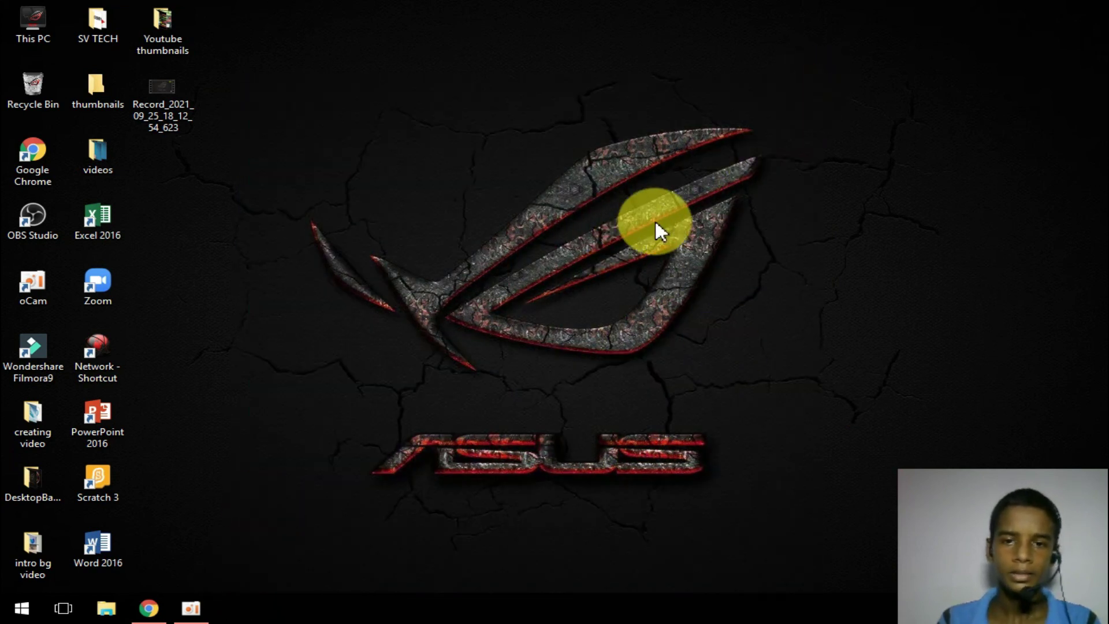